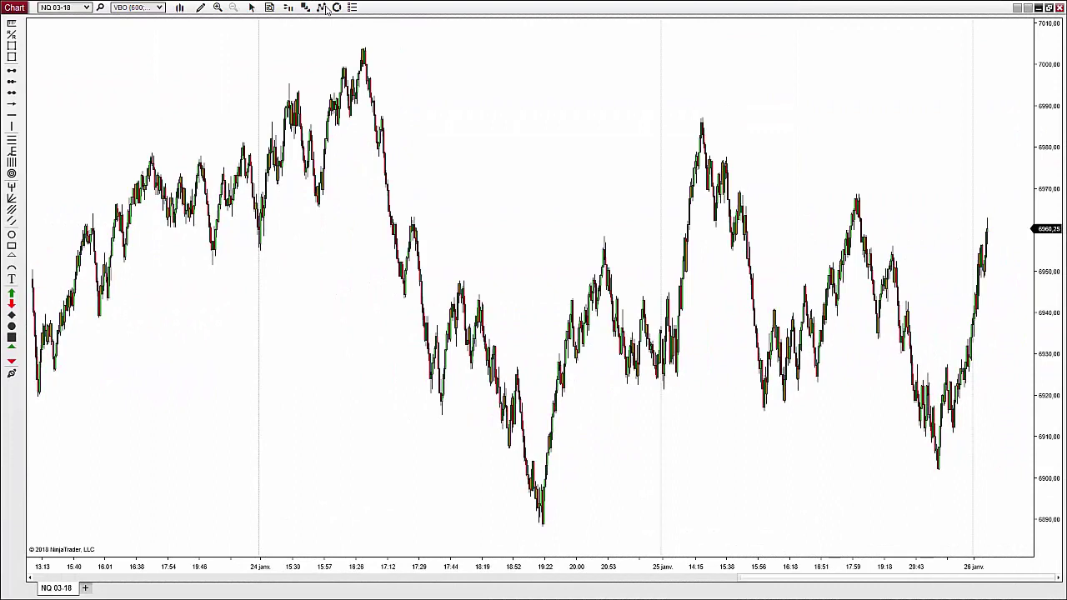
- Open the Indicators dialog from the NQ 03-18 chart toolbar
left_click(325, 8)
- Add Harmonic v5.12 from NinjaAddons to the chart and expand its pattern panel
double_click(383, 217)
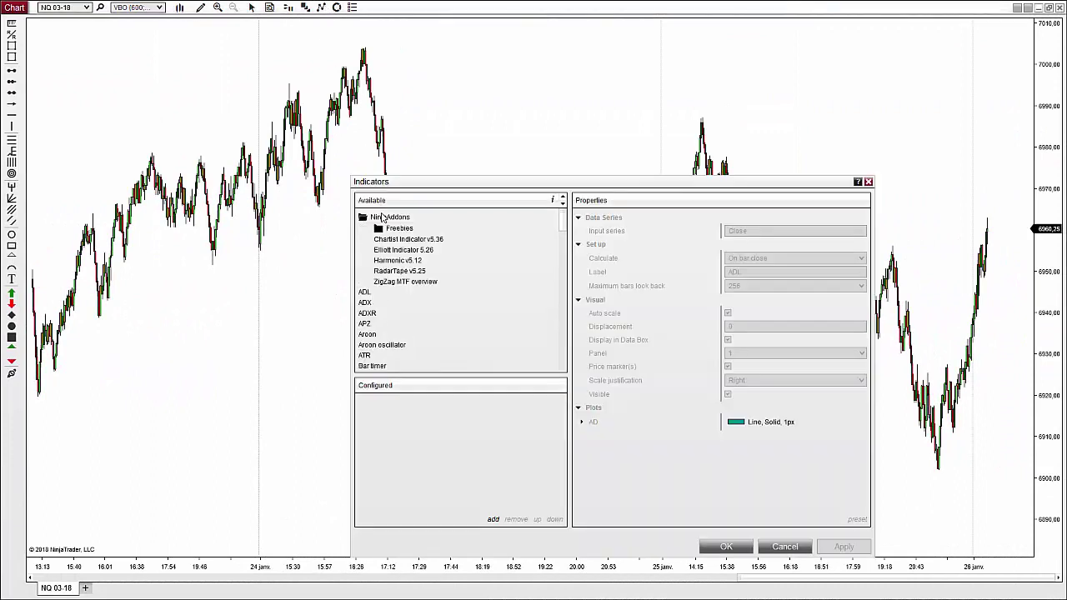
left_click(398, 261)
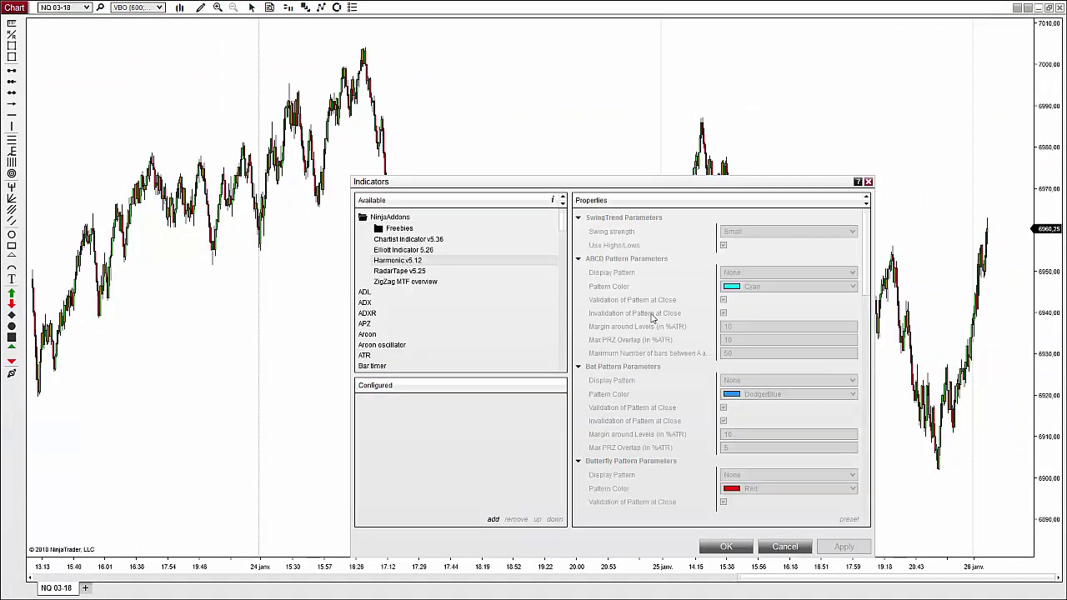
left_click(725, 547)
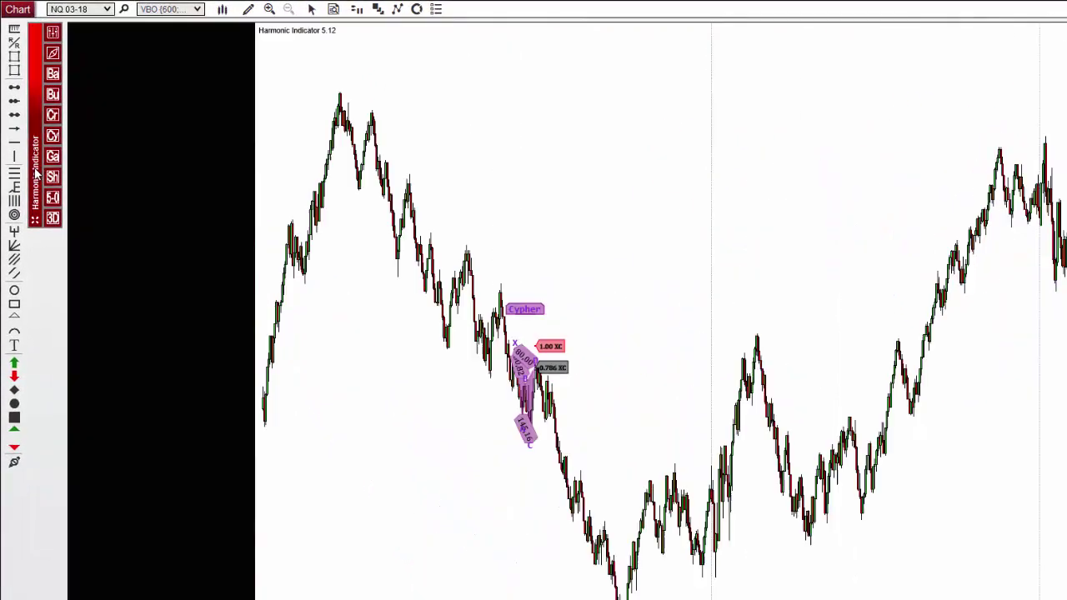
left_click(36, 173)
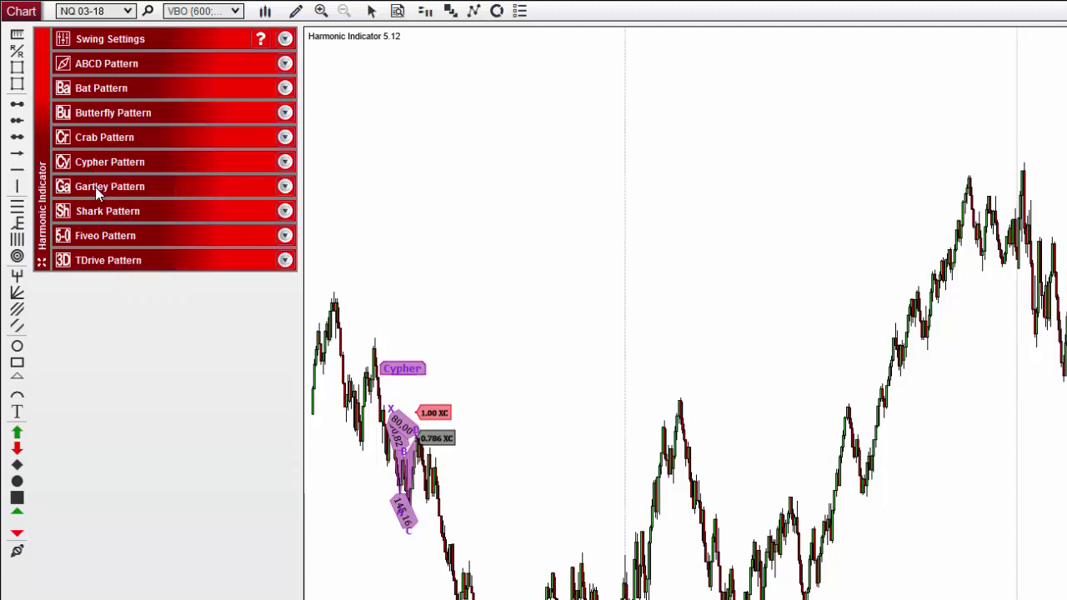
- Turn on Fiveo pattern drawing, review its Display and Ratios settings, then expand Cypher Pattern
left_click(285, 236)
left_click(81, 258)
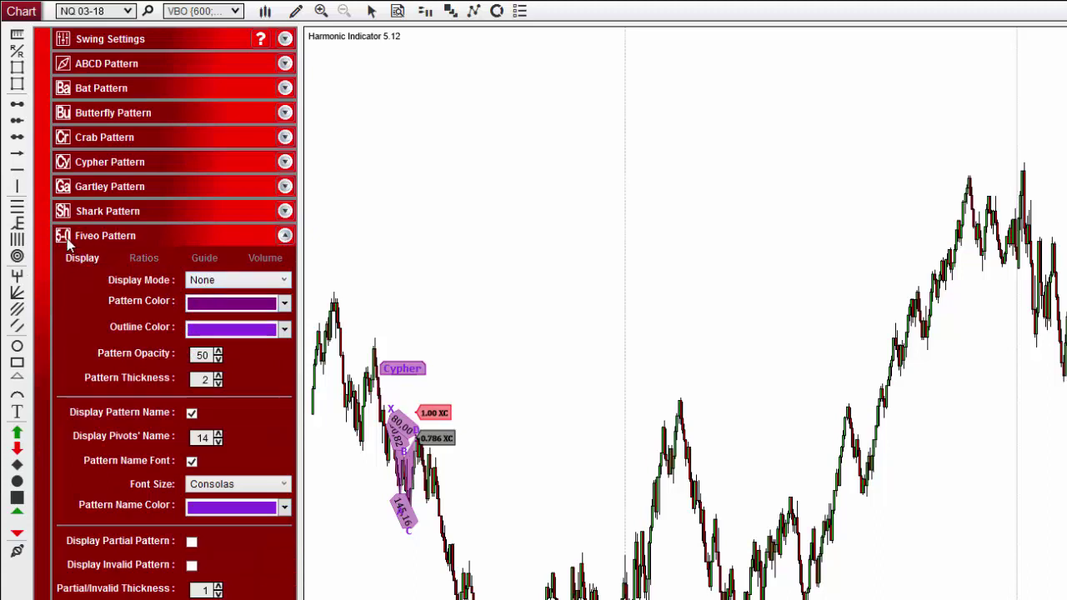
key("Up")
key("Up")
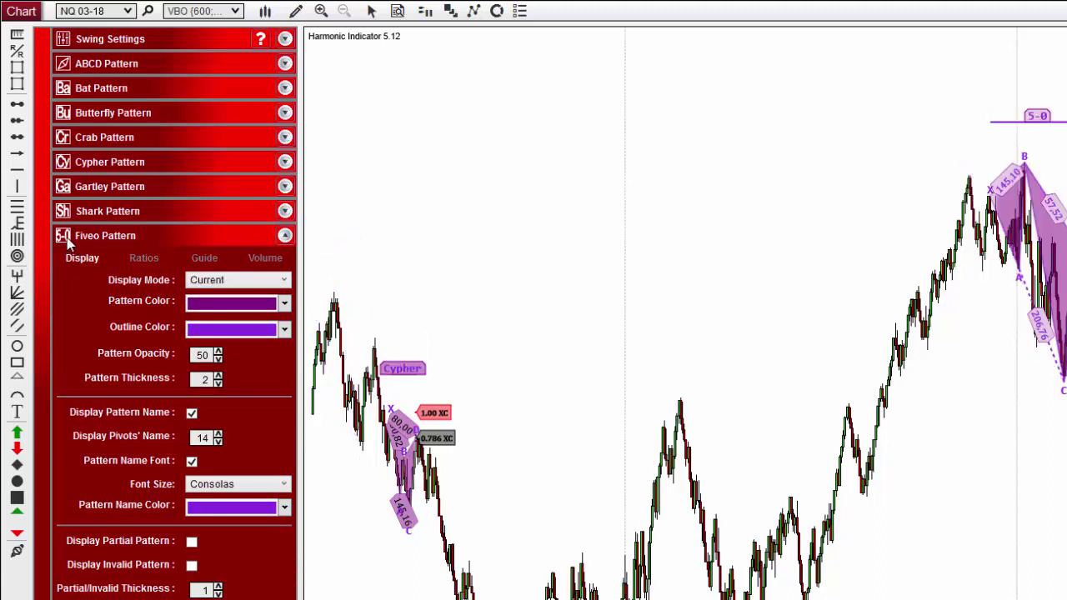
left_click(141, 260)
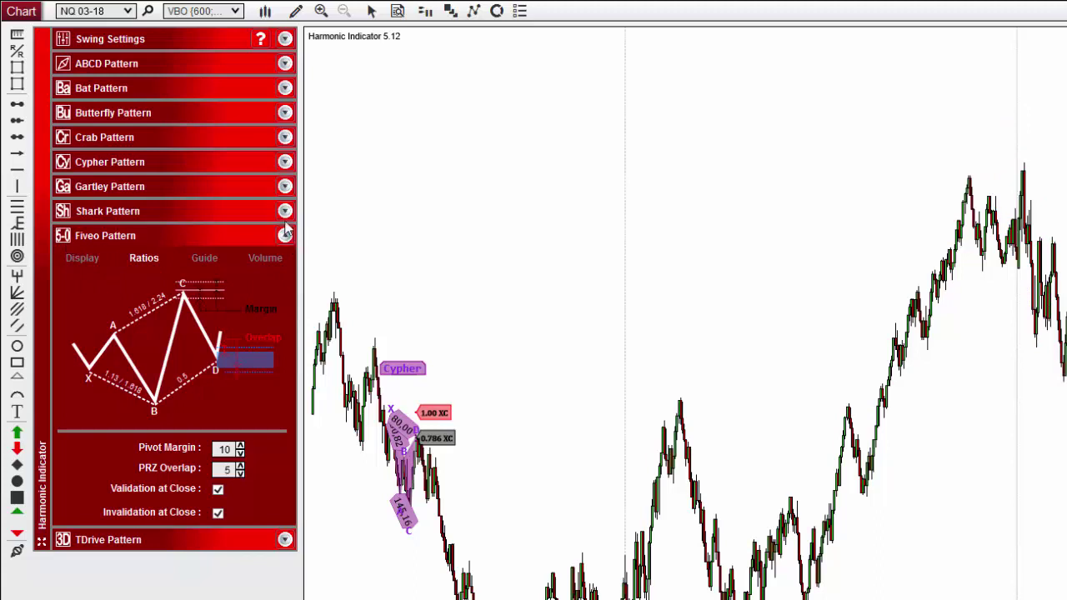
left_click(81, 260)
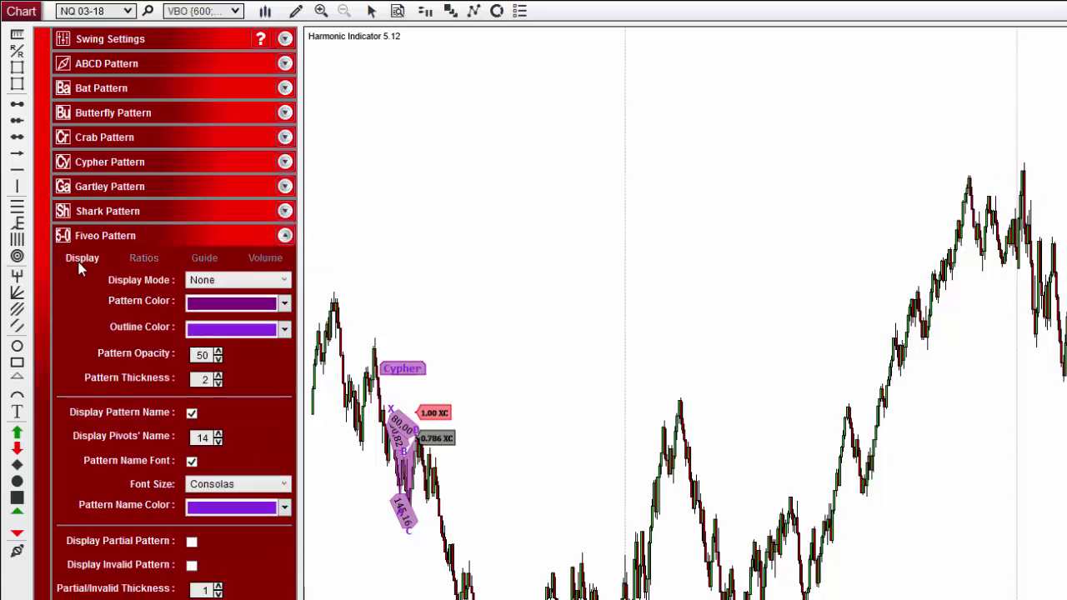
left_click(146, 263)
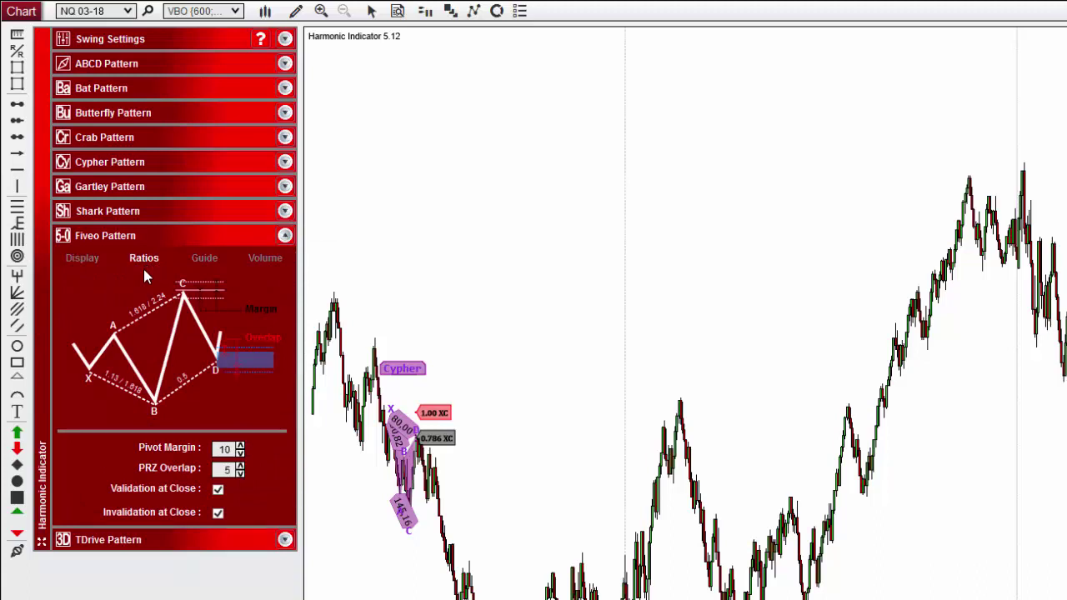
left_click(286, 237)
left_click(285, 162)
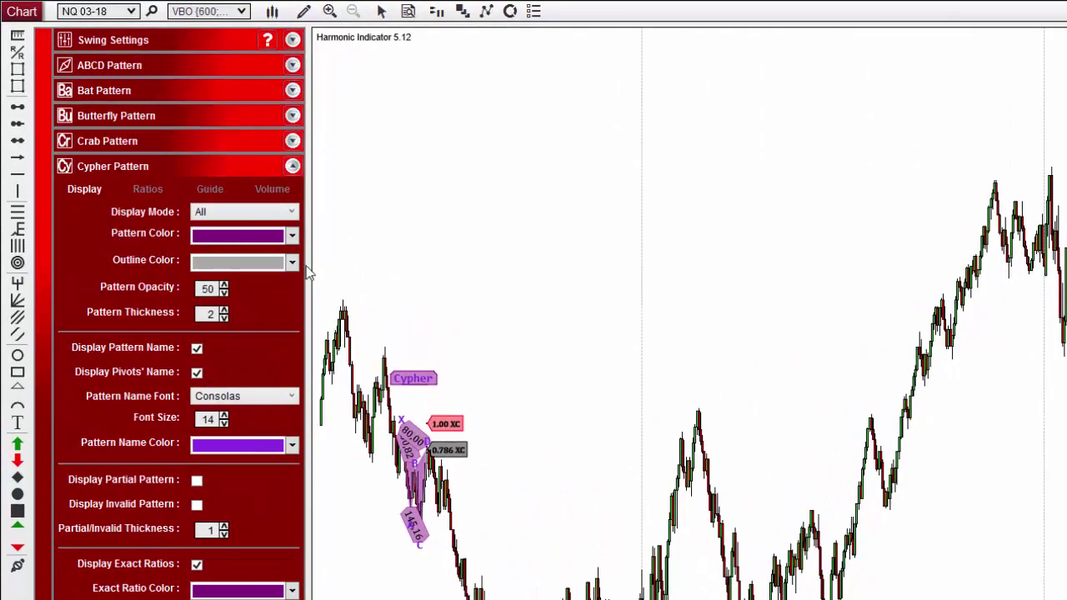
- Try Cypher Display Mode None and All, then settle on Current
left_click(291, 212)
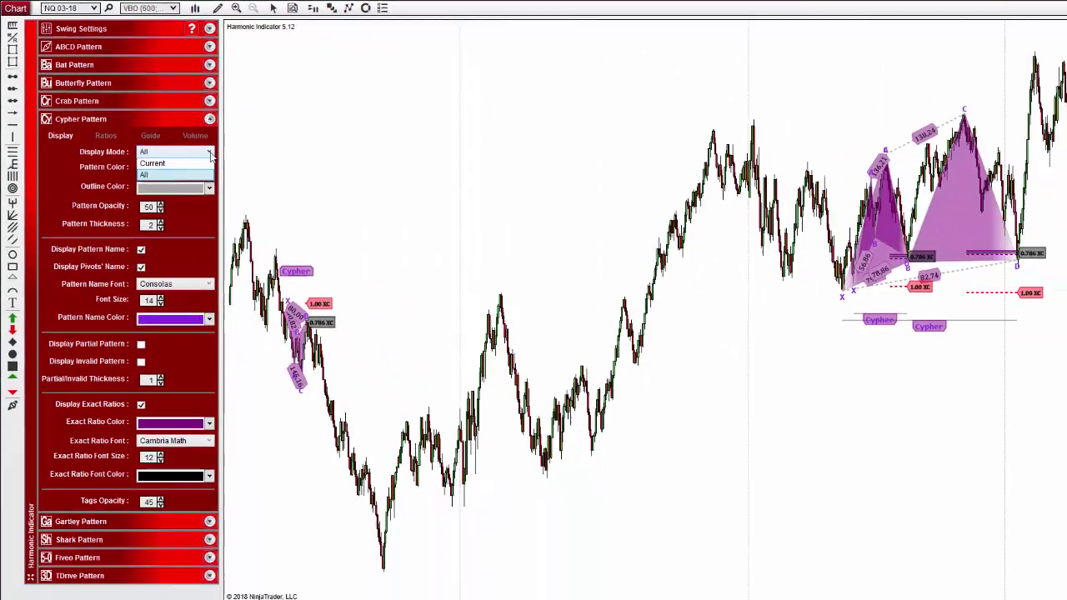
left_click(200, 167)
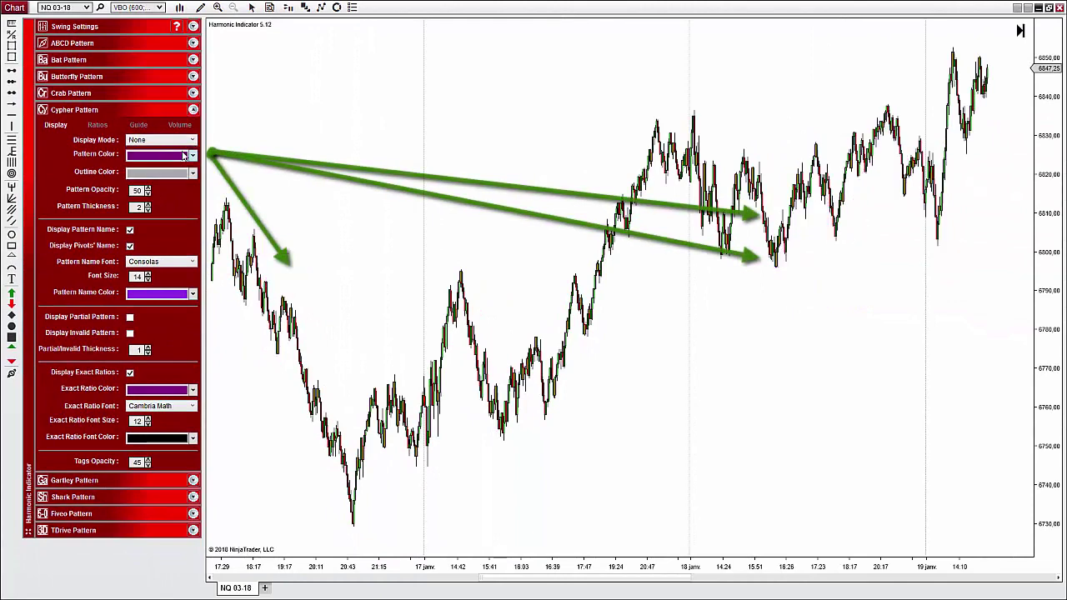
left_click(171, 140)
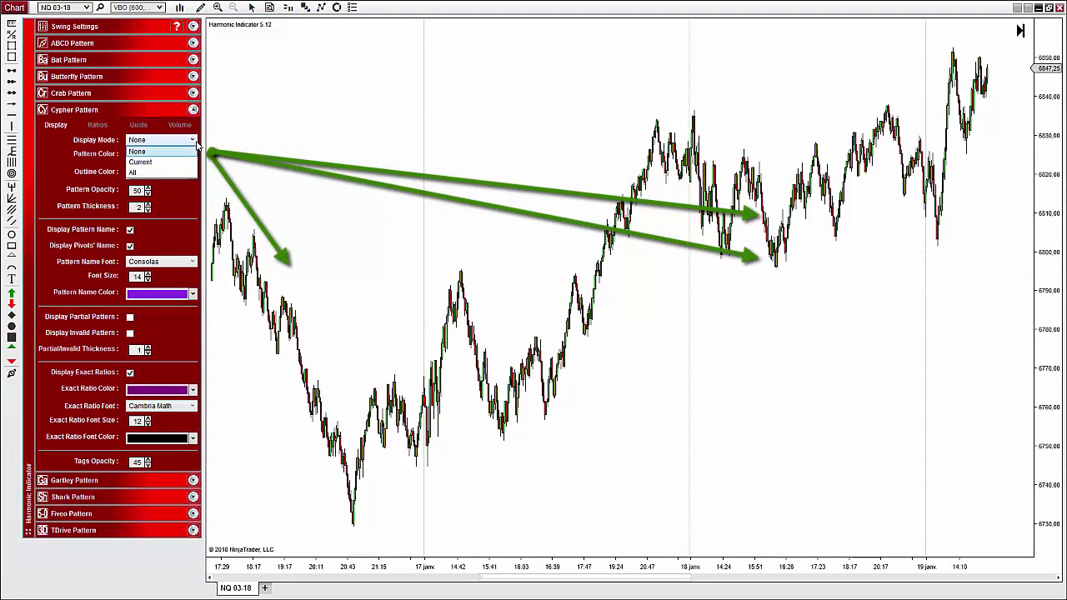
left_click(168, 172)
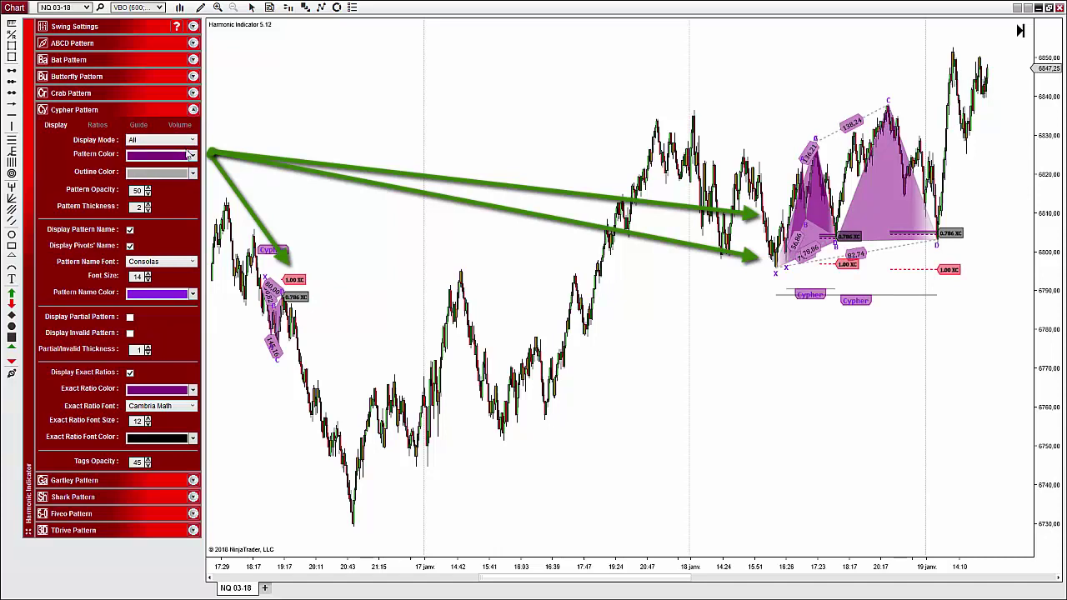
left_click(196, 144)
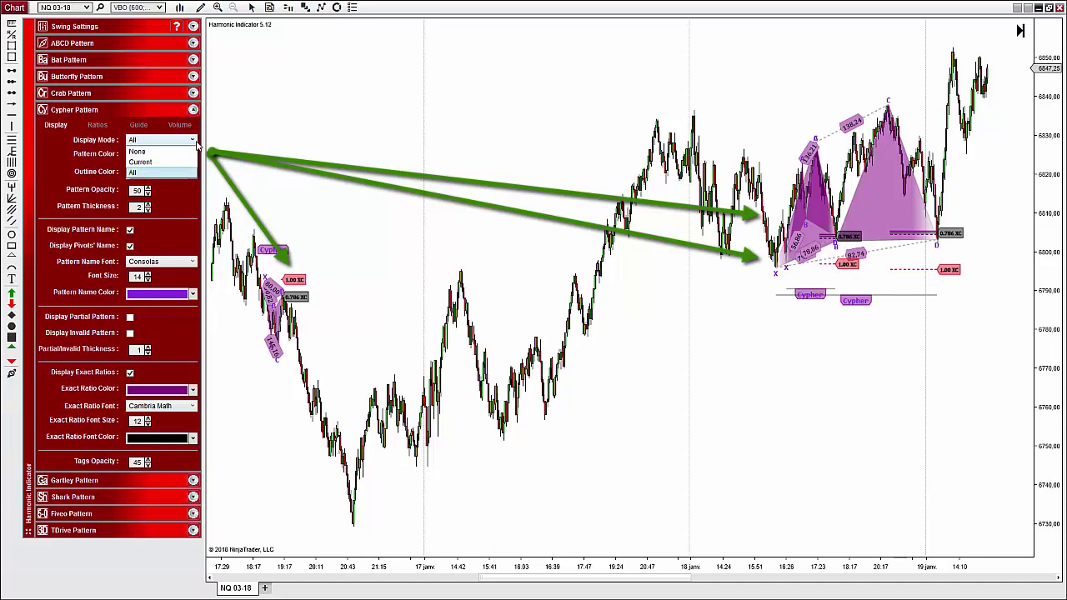
left_click(154, 163)
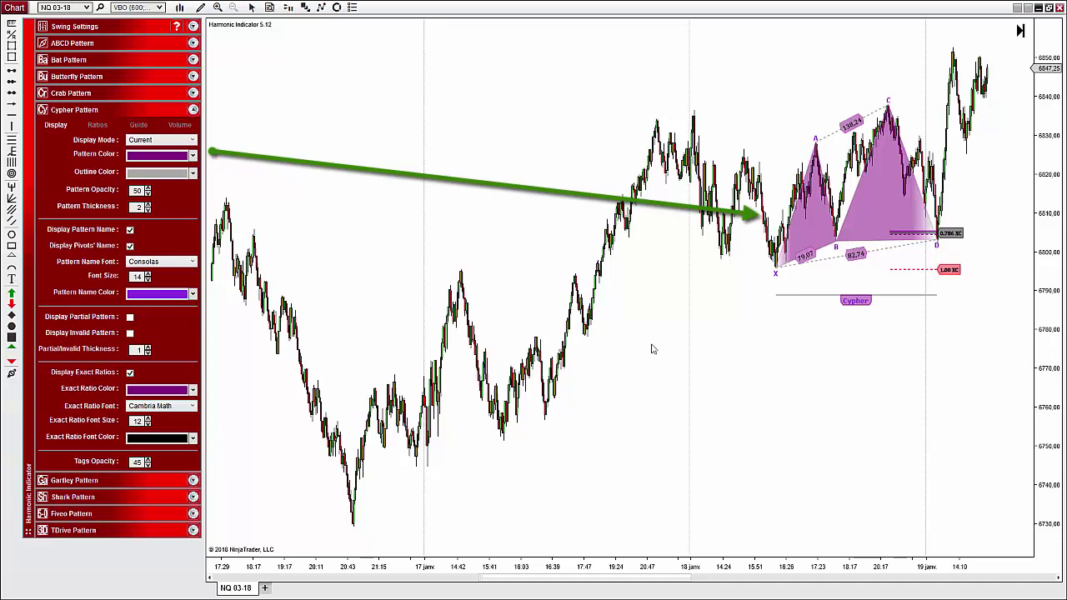
- Make the Cypher pattern cyan with a pattern thickness of 4
left_click_drag(719, 571, 530, 571)
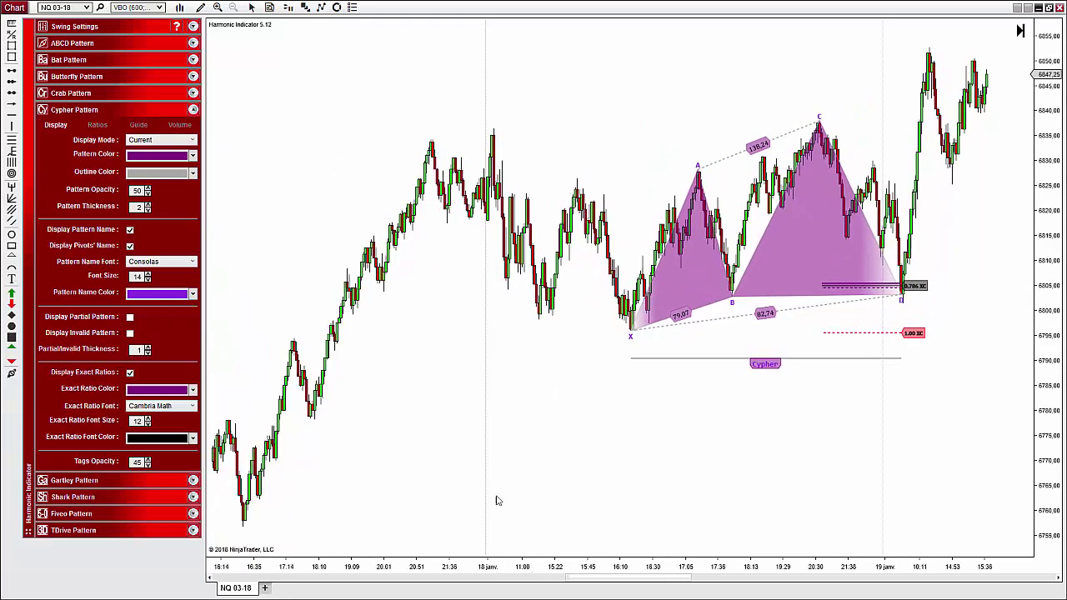
left_click(191, 155)
left_click(140, 208)
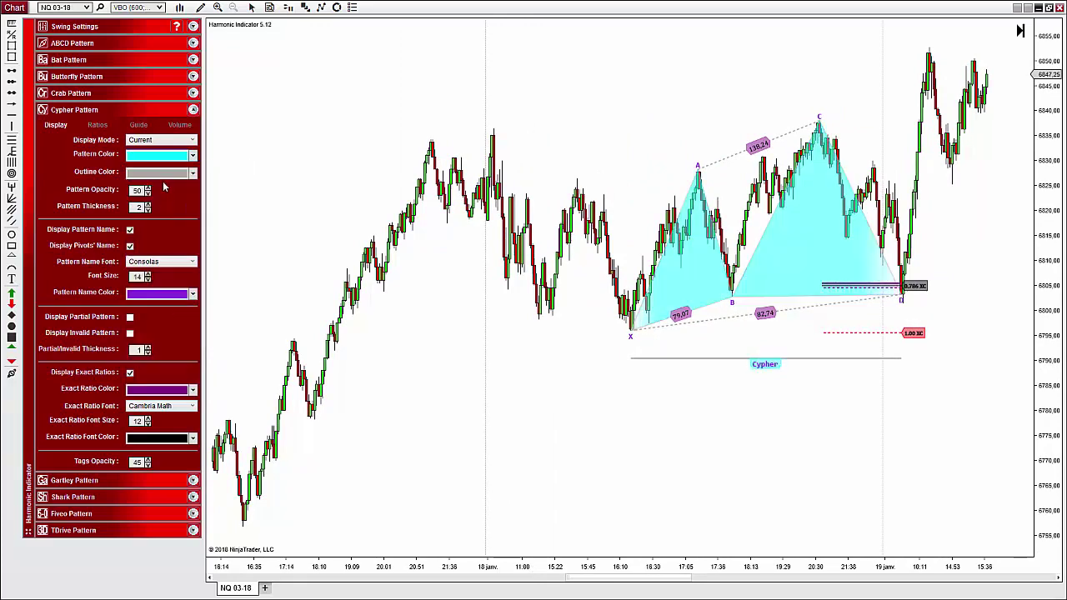
left_click(149, 204)
- Keep Cypher name and pivot labels on, make the name blue, and enable partial patterns
left_click(130, 230)
left_click(130, 230)
left_click(130, 247)
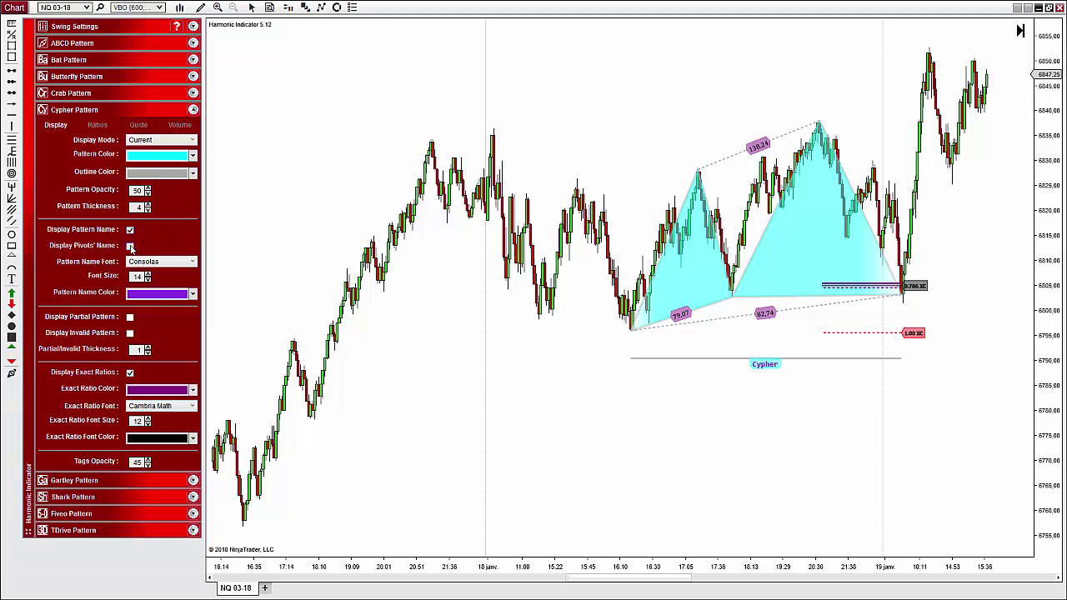
left_click(182, 262)
left_click(184, 261)
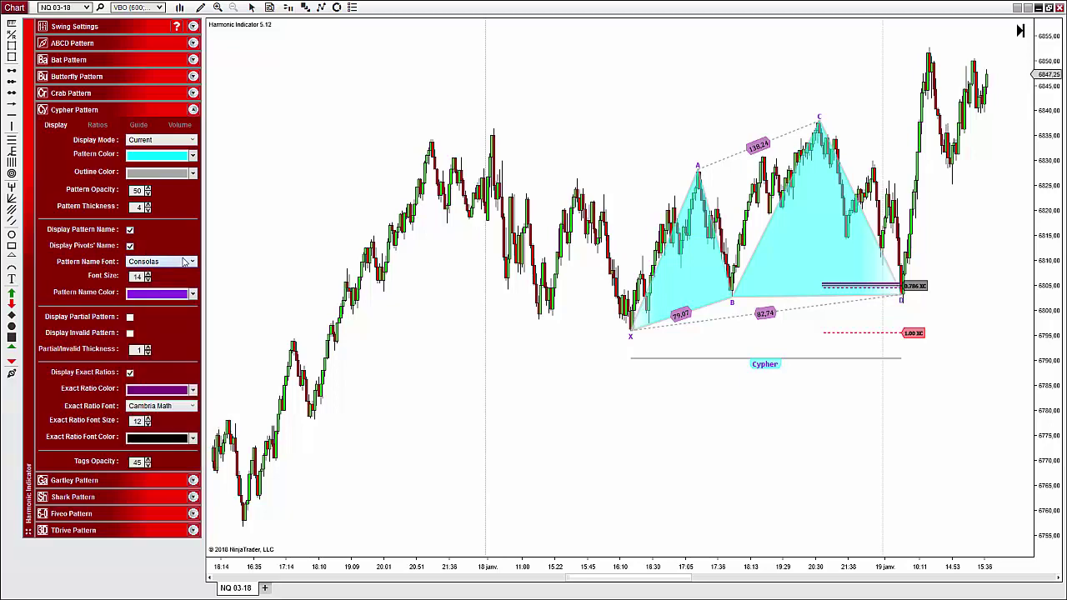
left_click(168, 293)
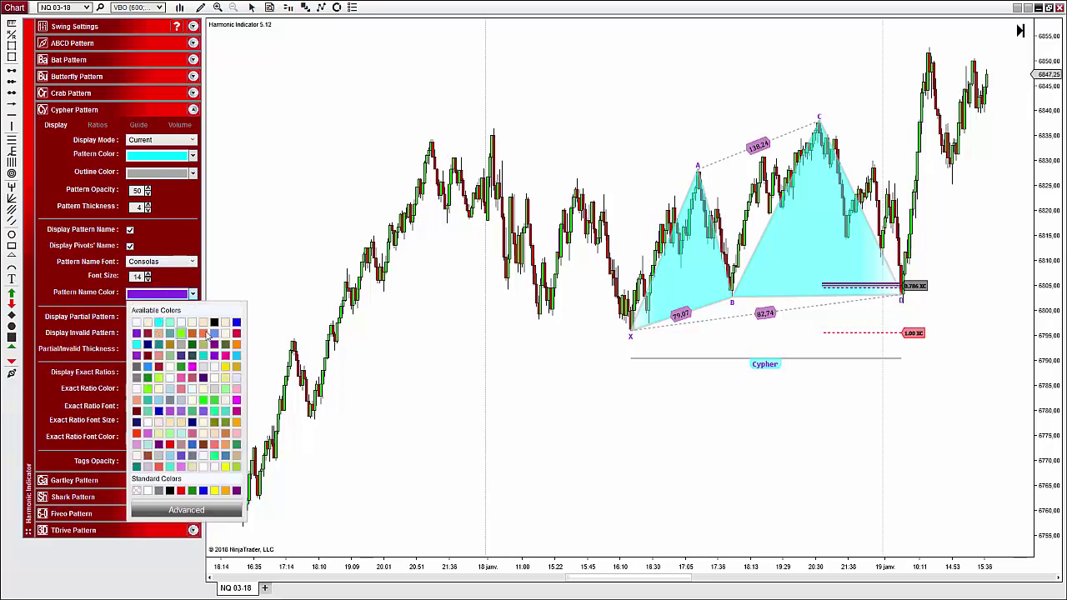
left_click(236, 323)
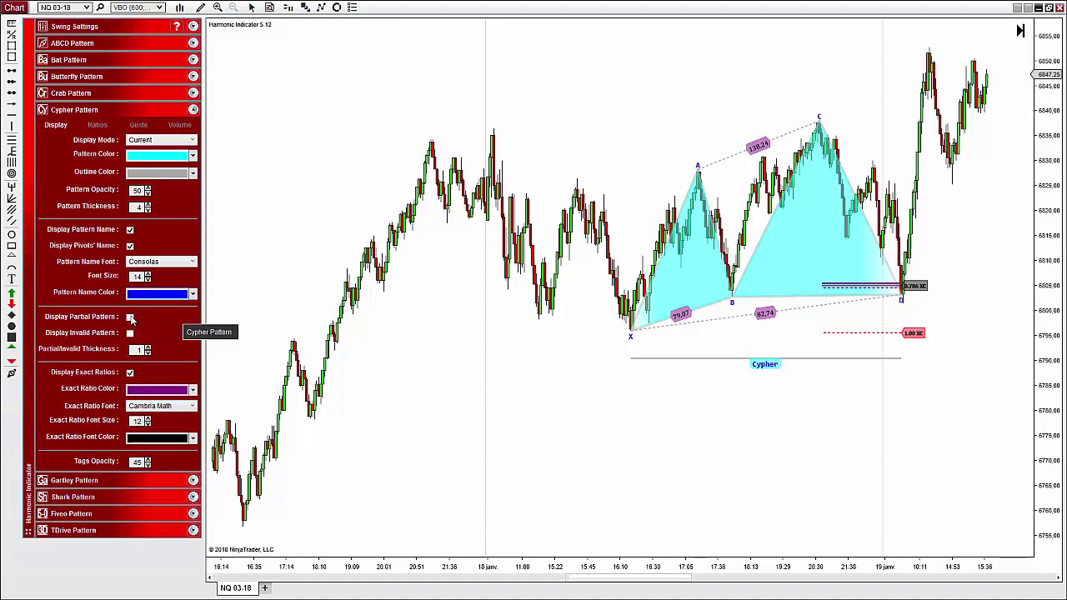
left_click(130, 318)
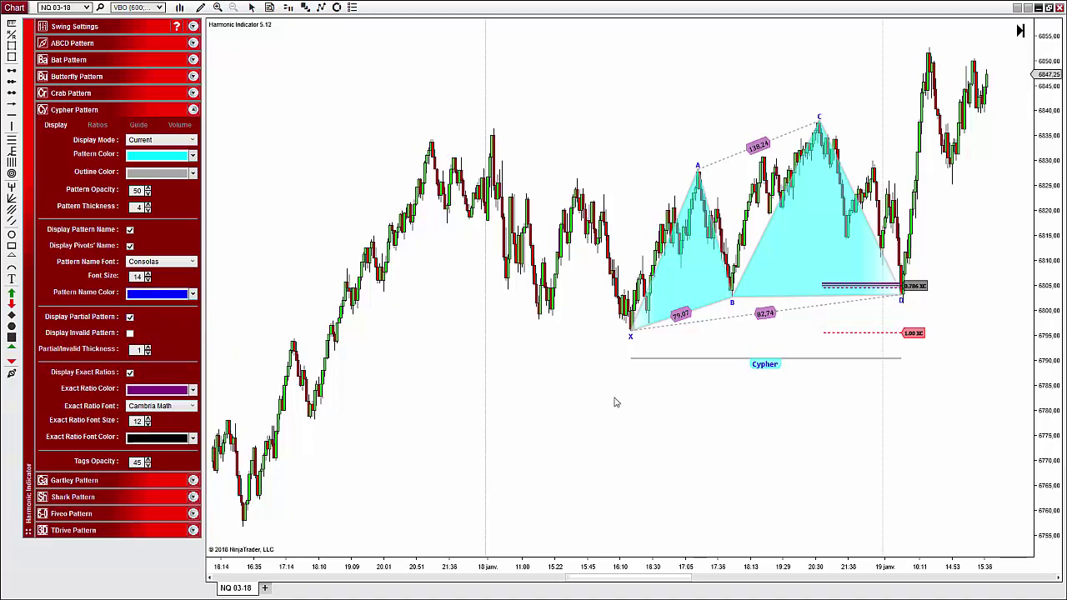
scroll(615, 401, "up", 3)
scroll(615, 403, "up", 3)
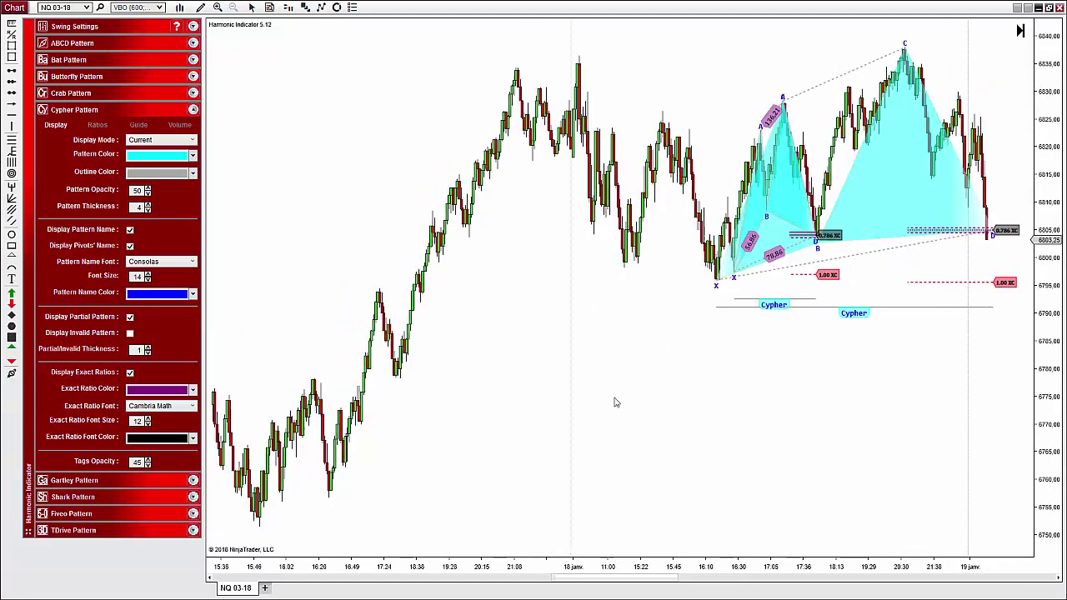
scroll(615, 403, "up", 1)
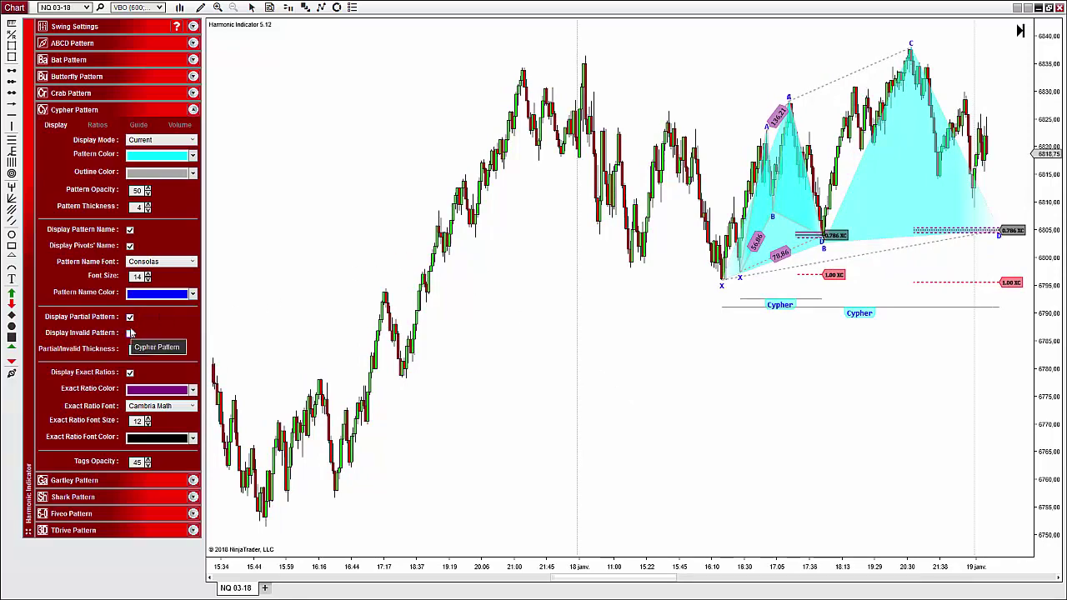
scroll(509, 398, "up", 2)
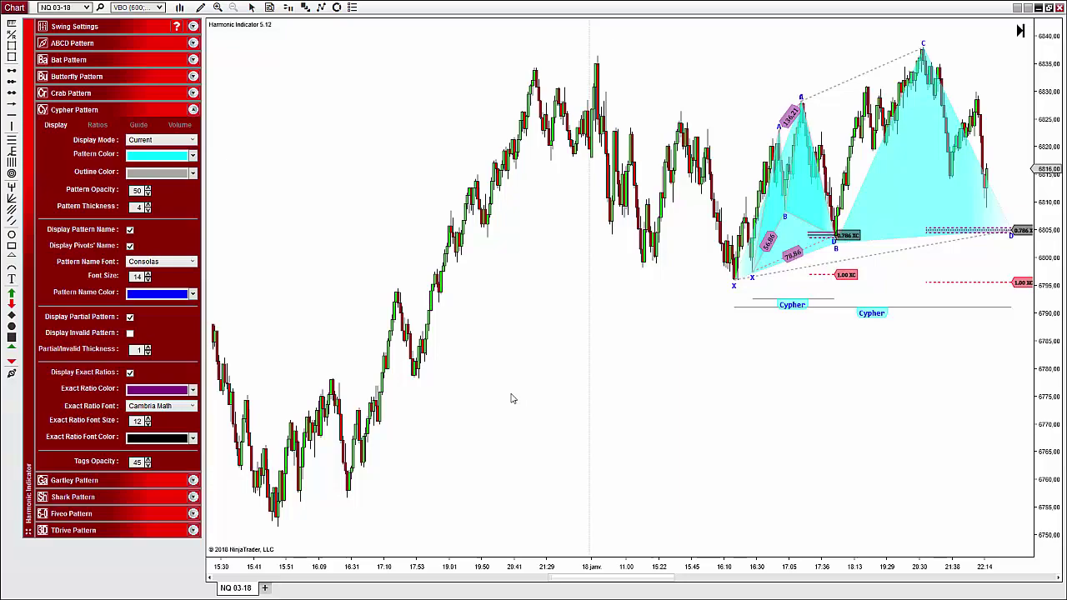
scroll(512, 399, "up", 10)
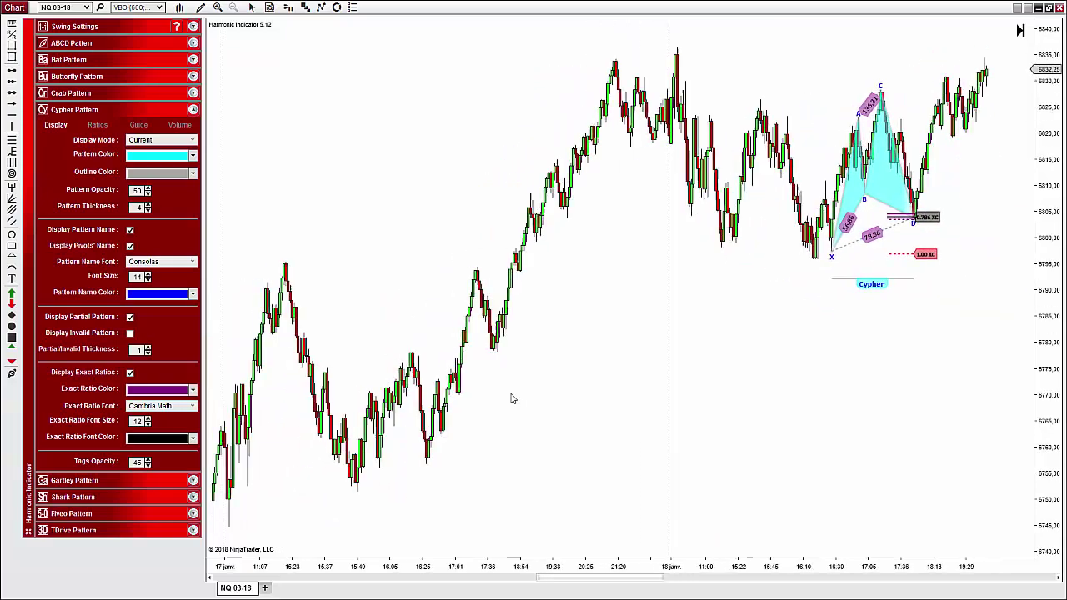
scroll(512, 399, "up", 5)
left_click_drag(823, 572, 543, 571)
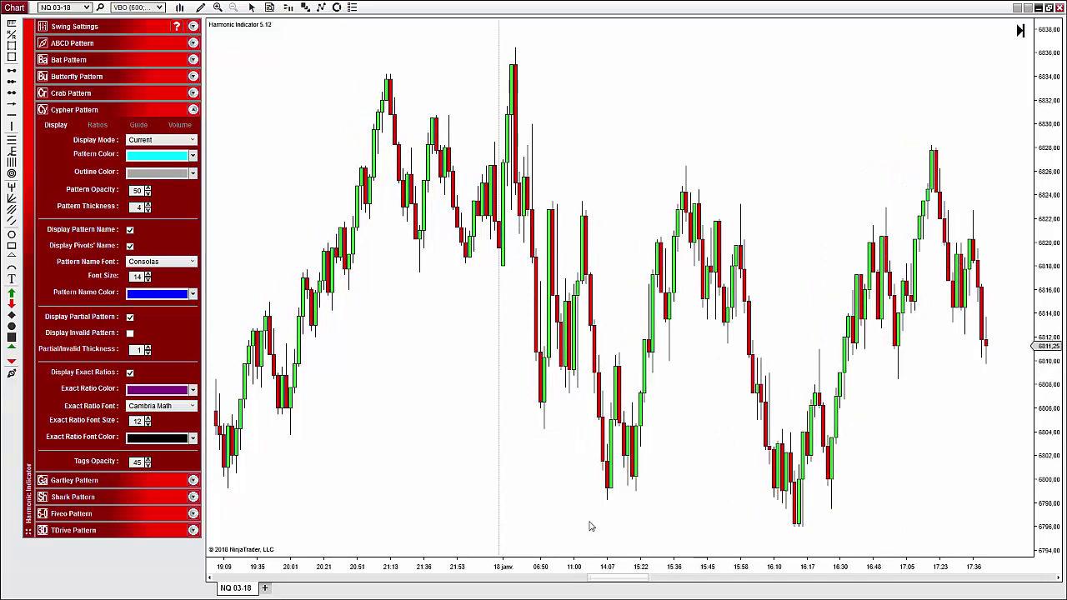
scroll(590, 527, "down", 1)
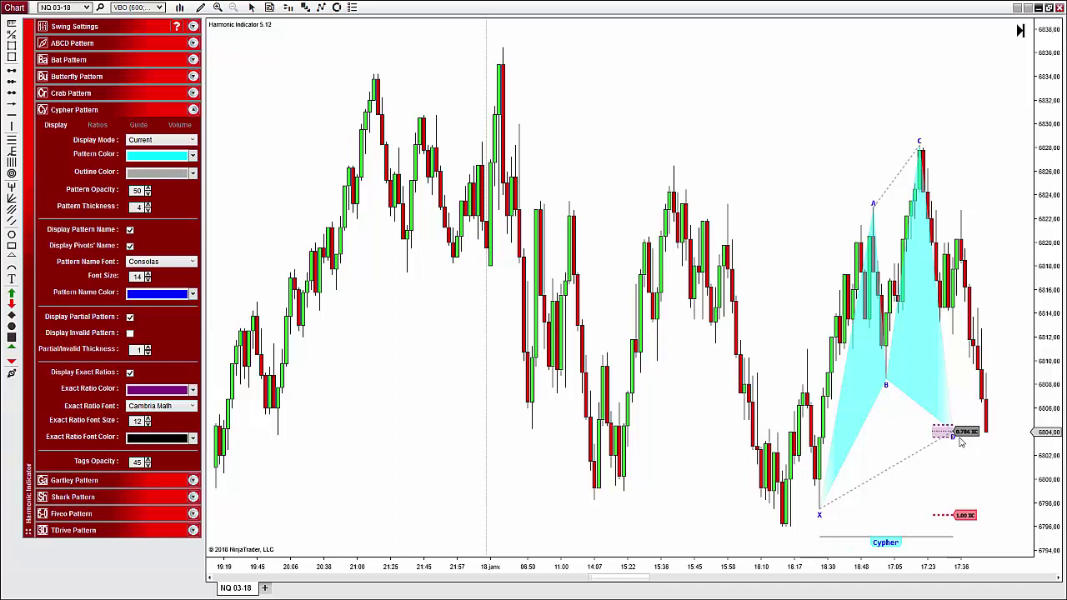
left_click(1061, 581)
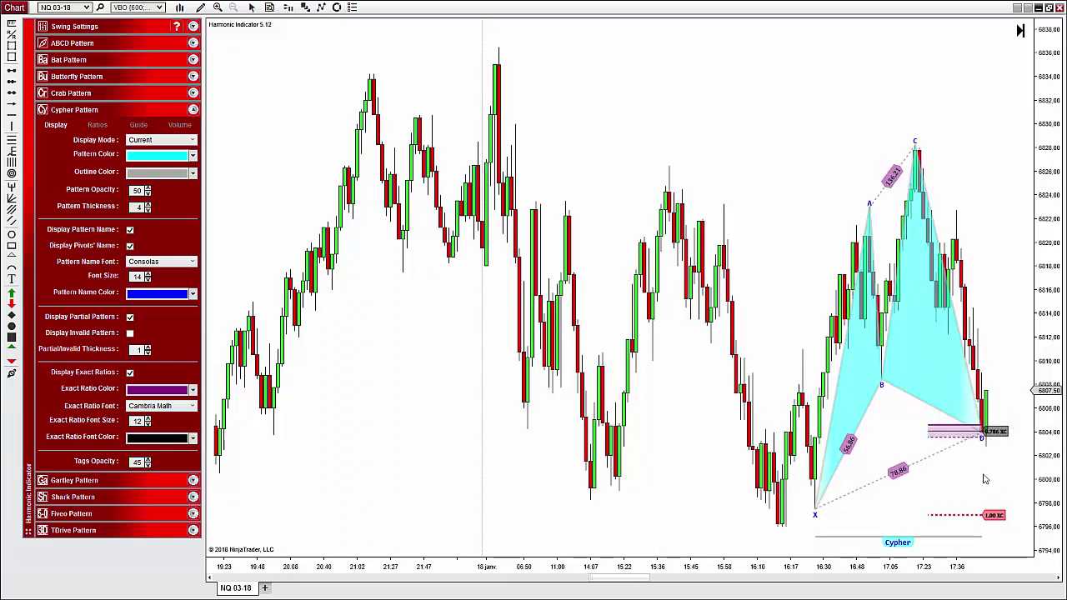
left_click(1060, 581)
left_click(1061, 581)
left_click(1060, 581)
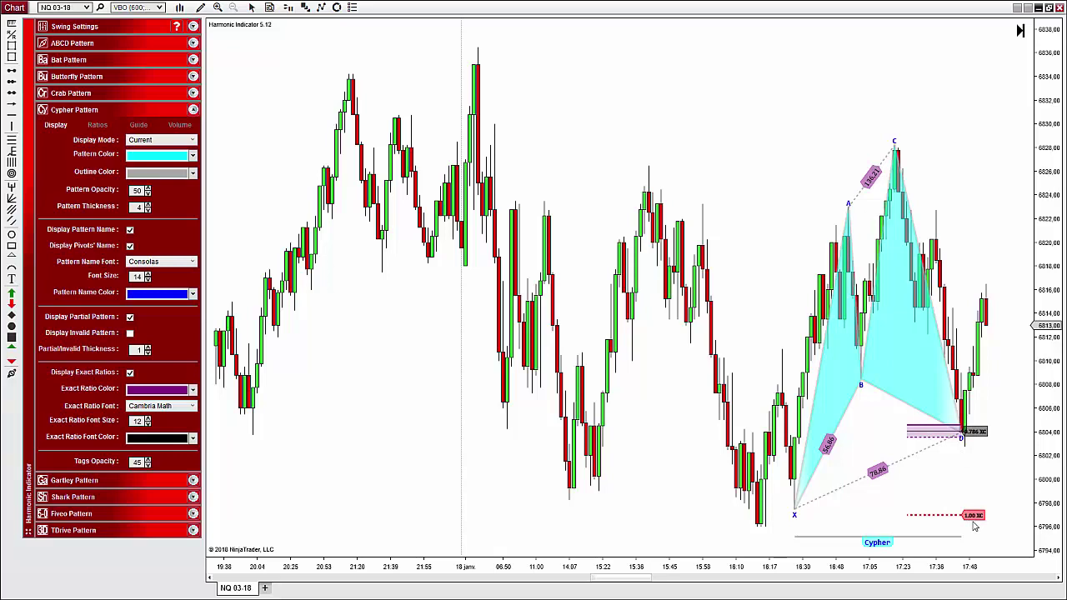
- Keep Cypher exact ratios displayed, colour them salmon, then switch to the Guide settings
left_click(130, 374)
left_click(130, 373)
left_click(192, 390)
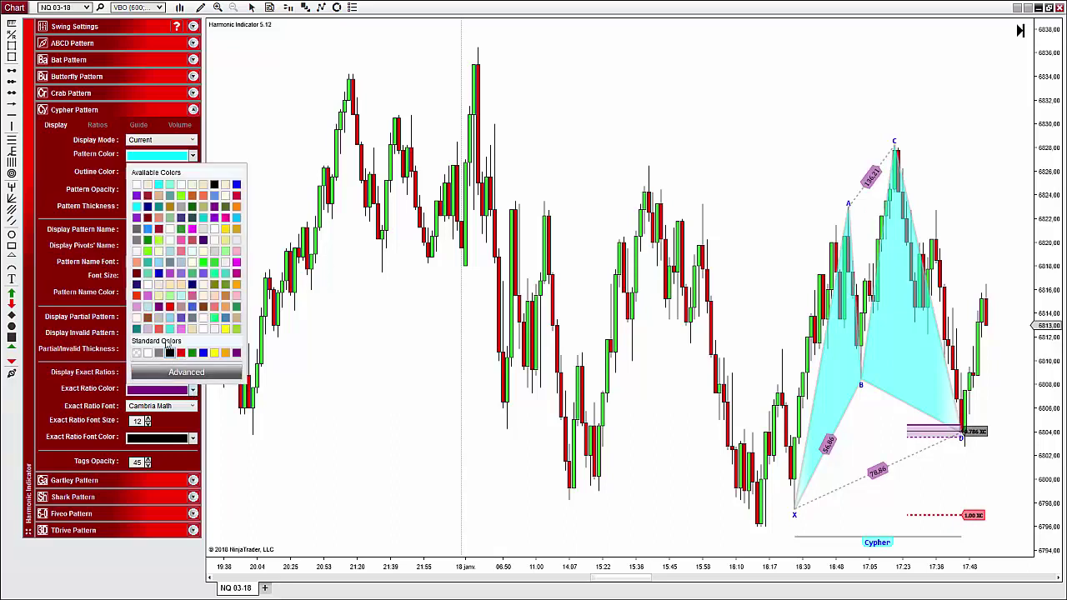
left_click(167, 337)
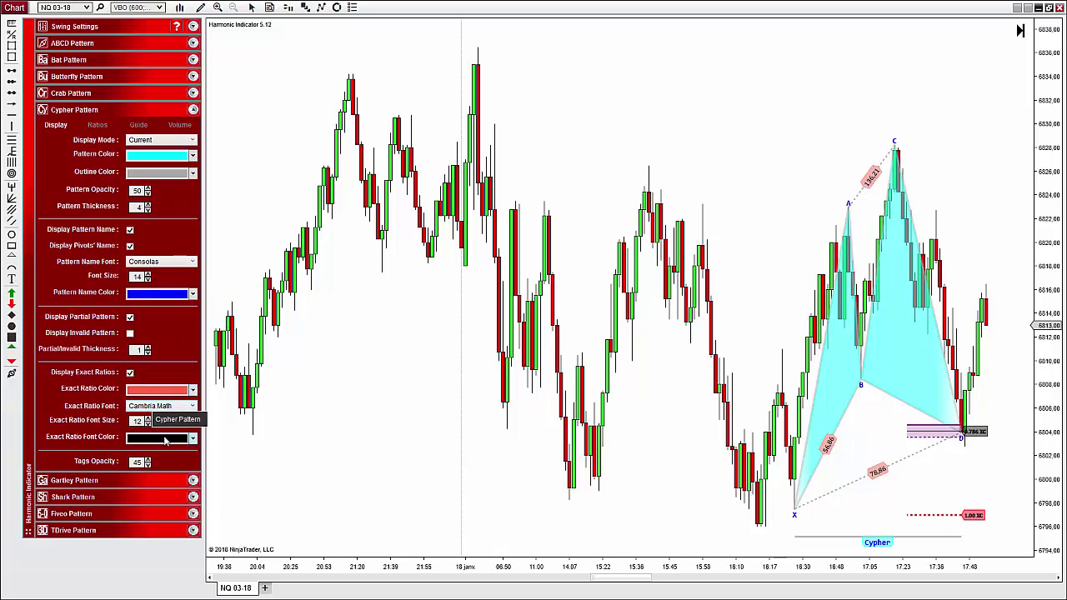
left_click(142, 126)
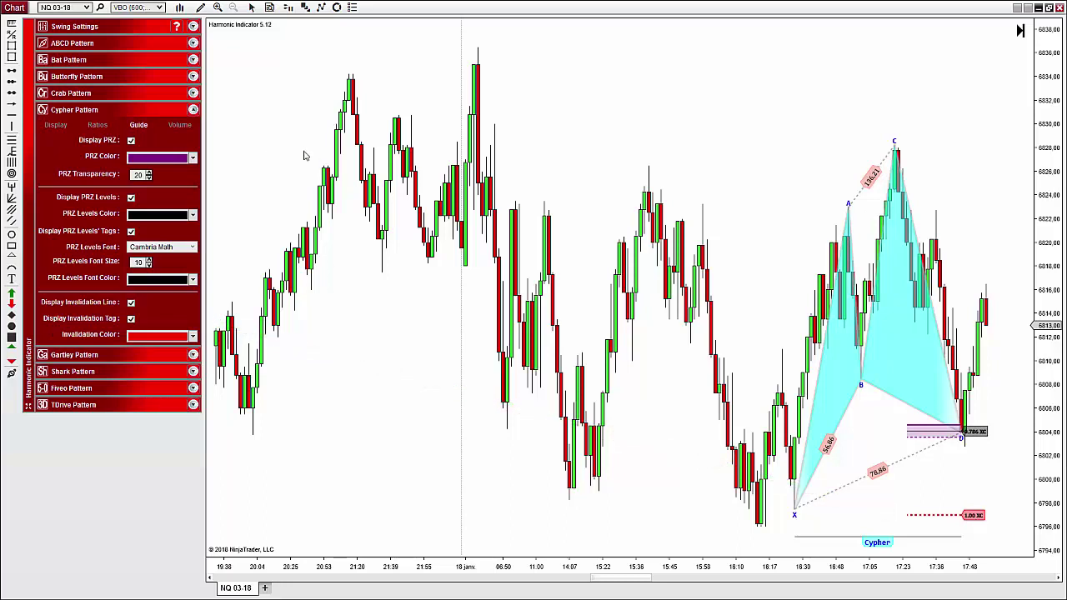
- Keep Display PRZ on, pick a pale PRZ colour, set transparency 50, and enable Bat Pattern
left_click(131, 142)
left_click(131, 142)
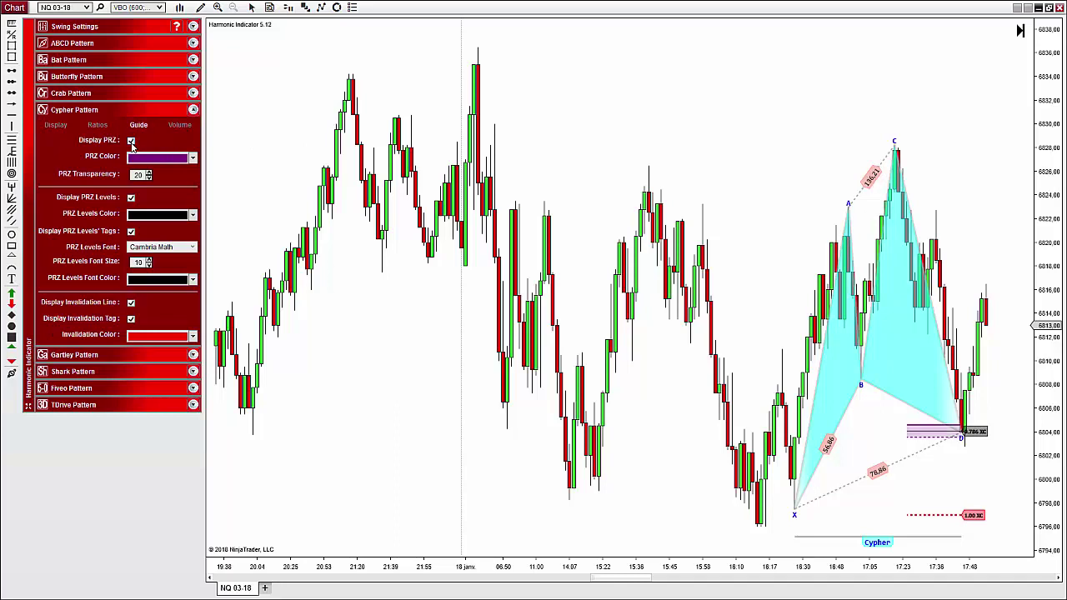
left_click(138, 159)
left_click(153, 188)
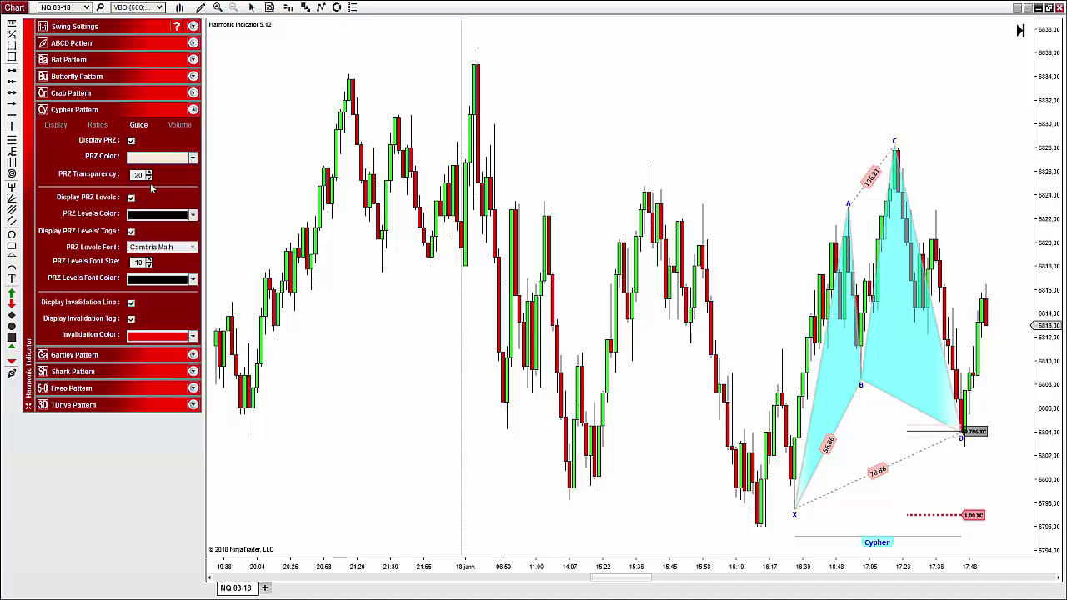
double_click(139, 176)
type("50")
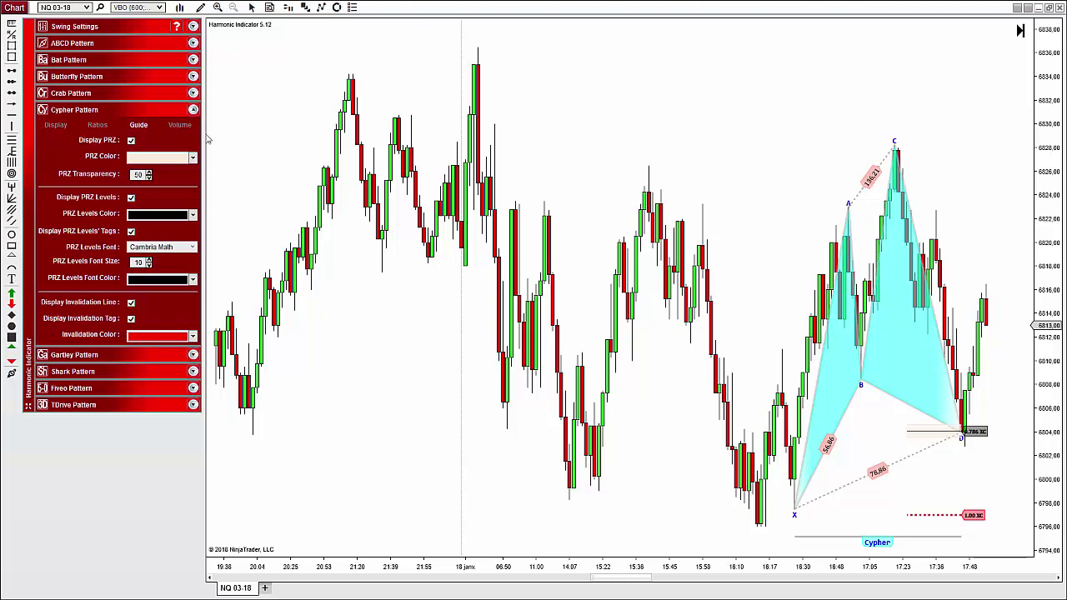
left_click(43, 61)
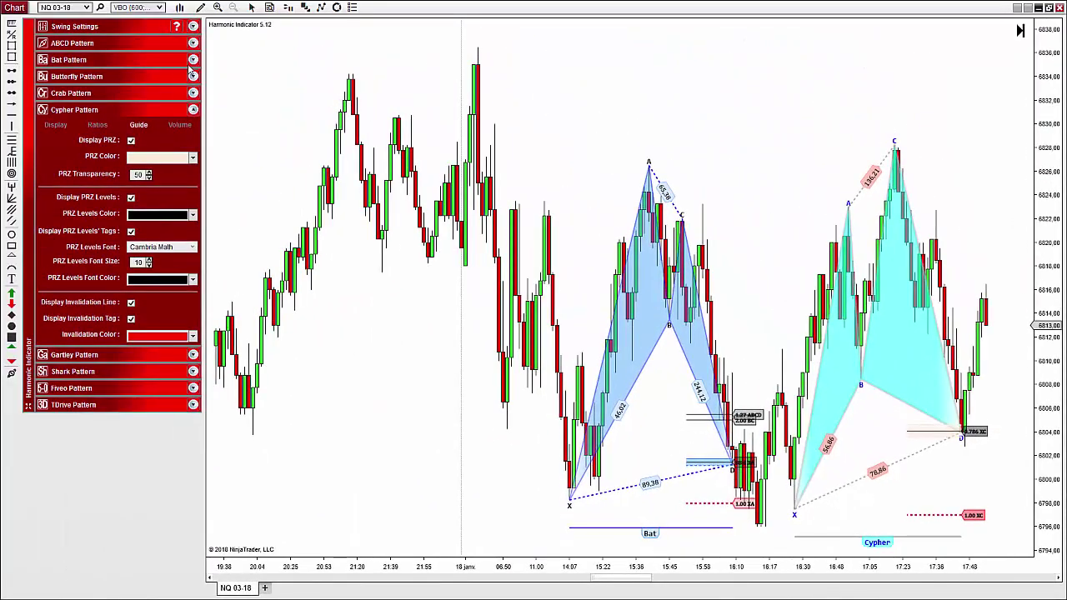
- Check the Bat pattern's PRZ zone and level-line options, leaving both enabled
left_click(192, 60)
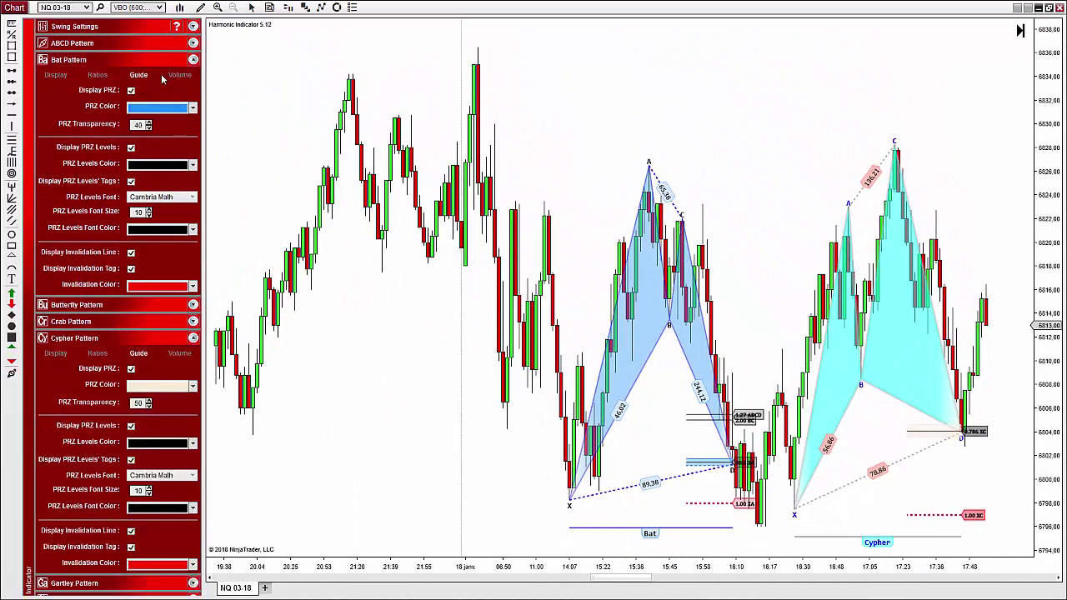
left_click(131, 90)
left_click(131, 90)
left_click(131, 147)
left_click(131, 146)
left_click(193, 60)
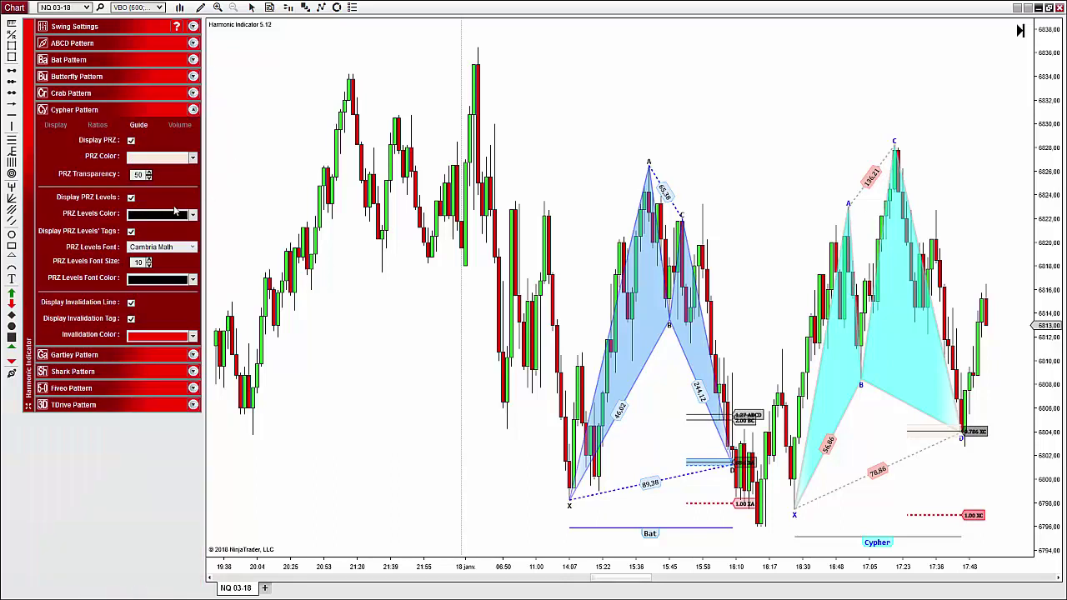
- Set the Cypher Invalidation Color to pink and switch to the Volume settings
left_click(143, 337)
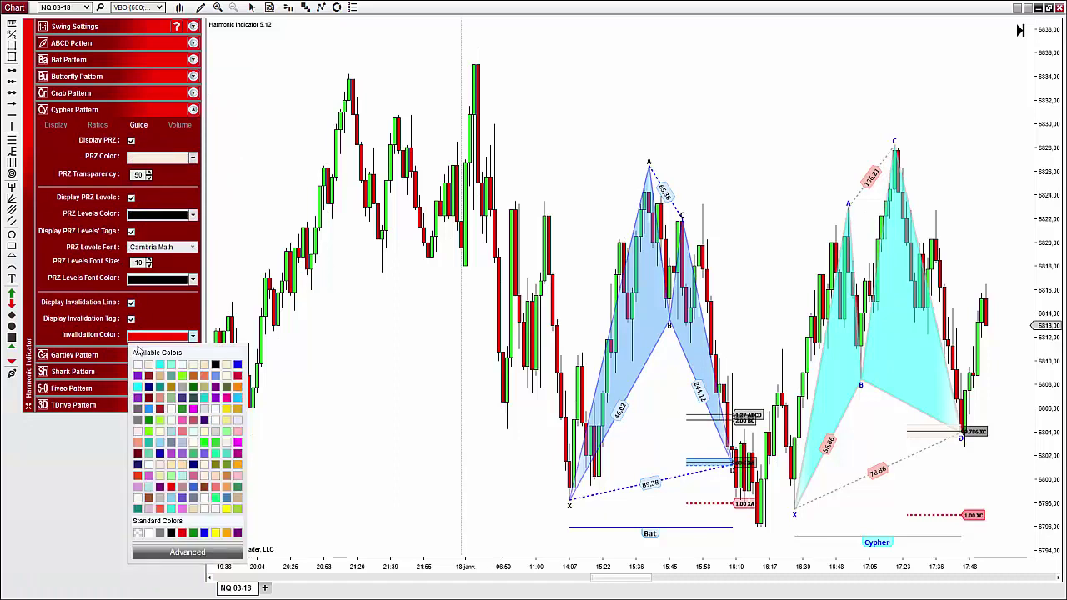
left_click(187, 419)
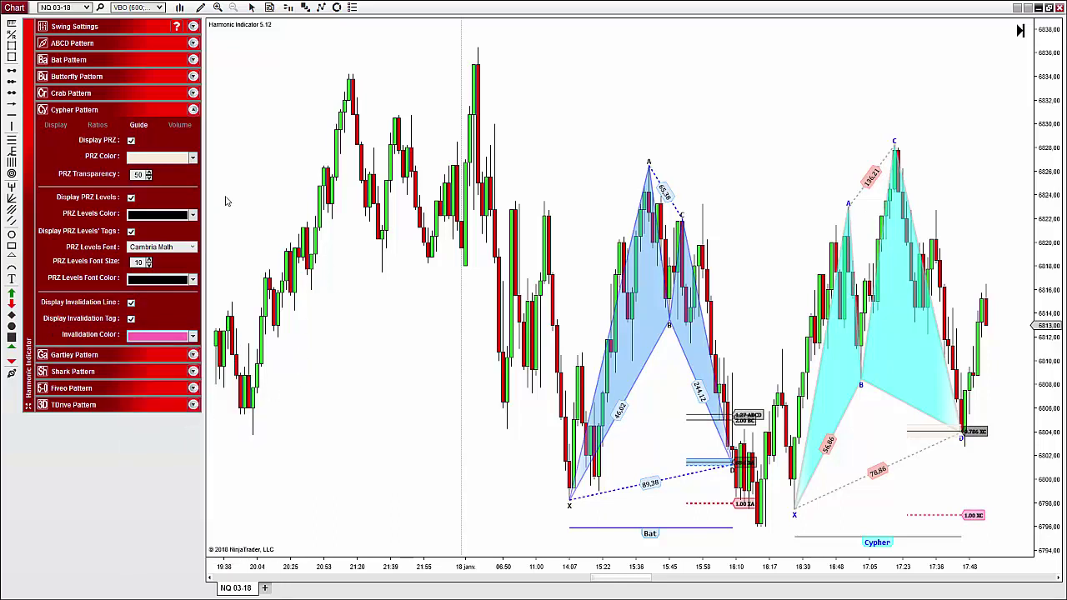
left_click(180, 125)
left_click_drag(752, 565, 538, 561)
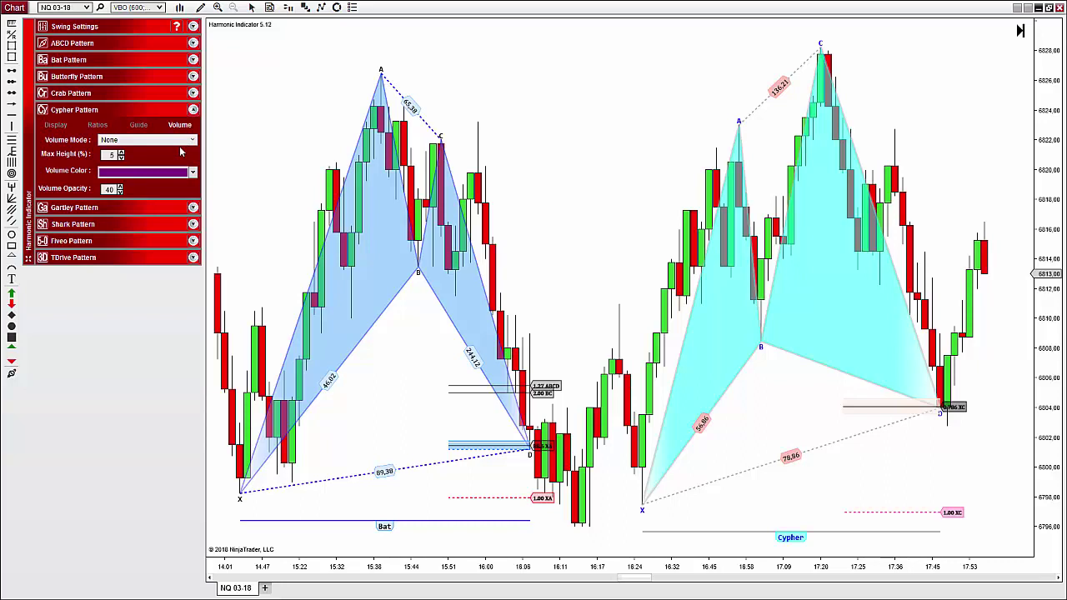
- Set Cypher Volume Mode to Histo, Max Height to 10%, and Volume Color to cyan
left_click(182, 144)
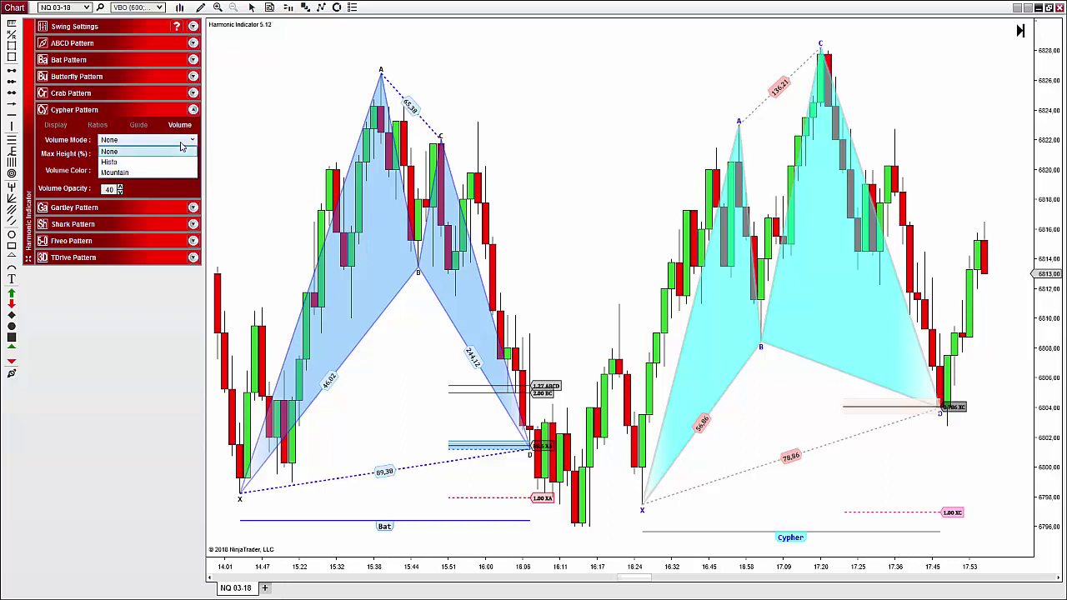
left_click(123, 173)
left_click(148, 142)
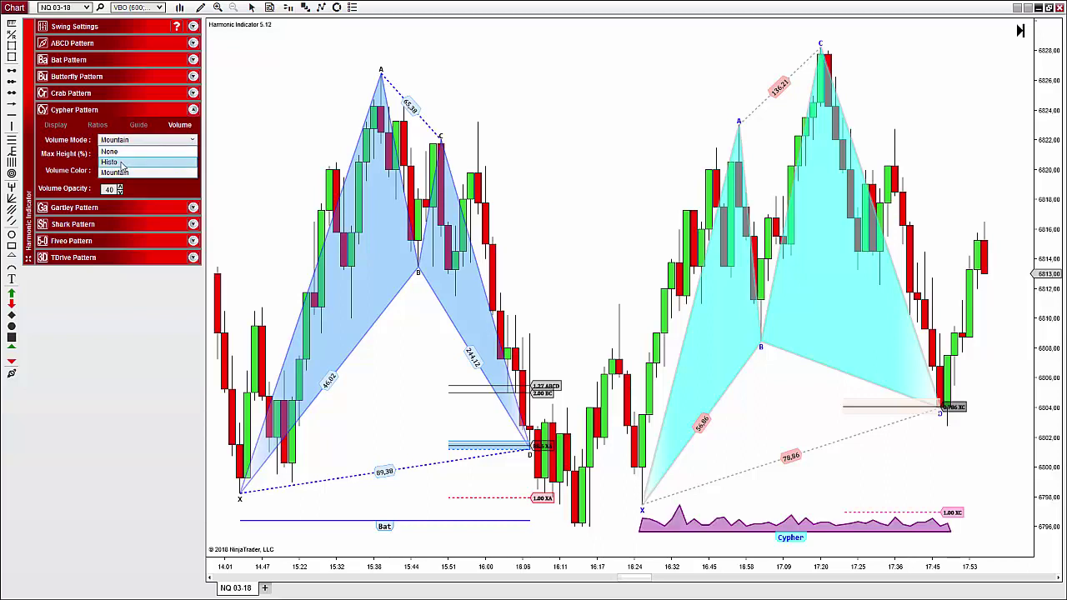
left_click(122, 163)
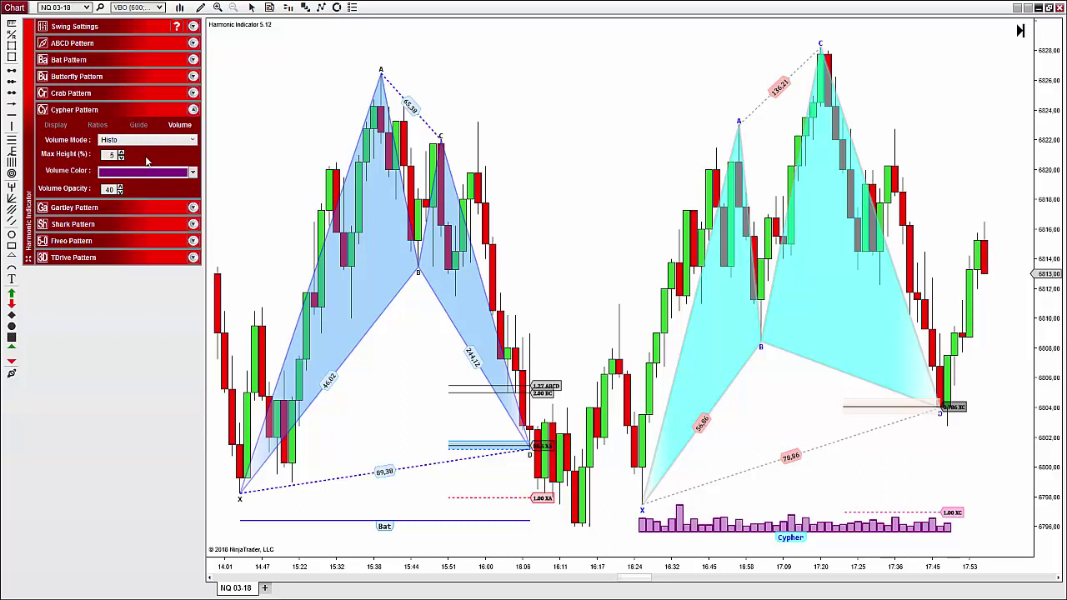
left_click(122, 153)
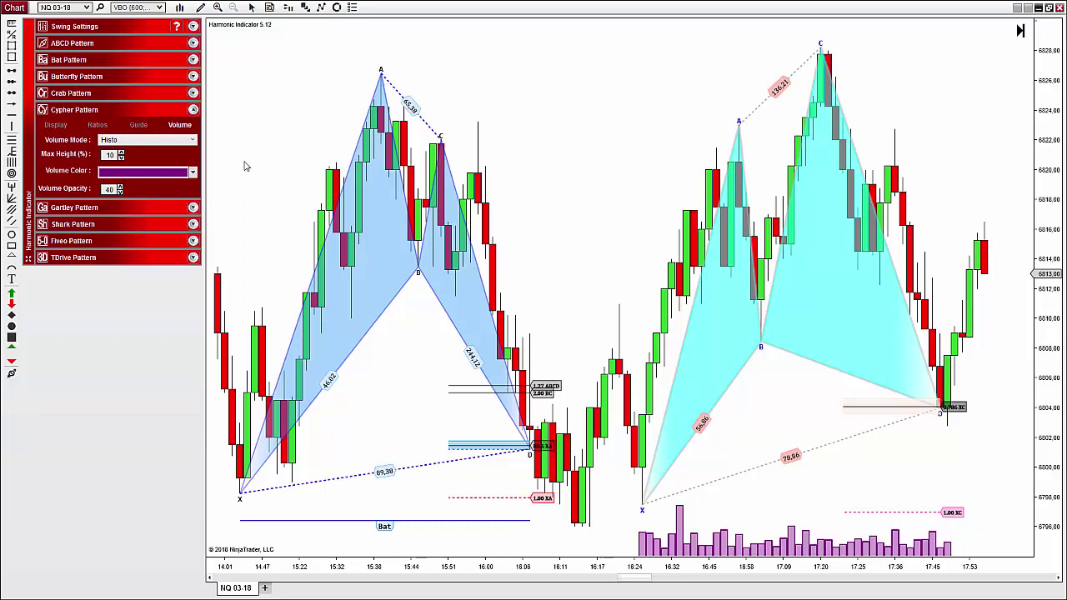
left_click(192, 172)
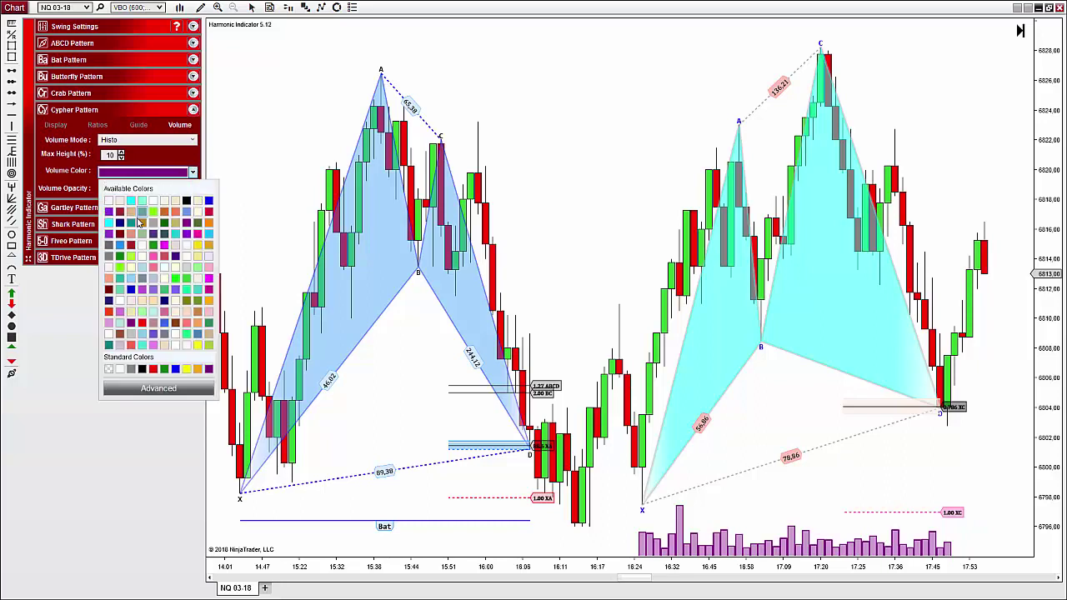
left_click(114, 223)
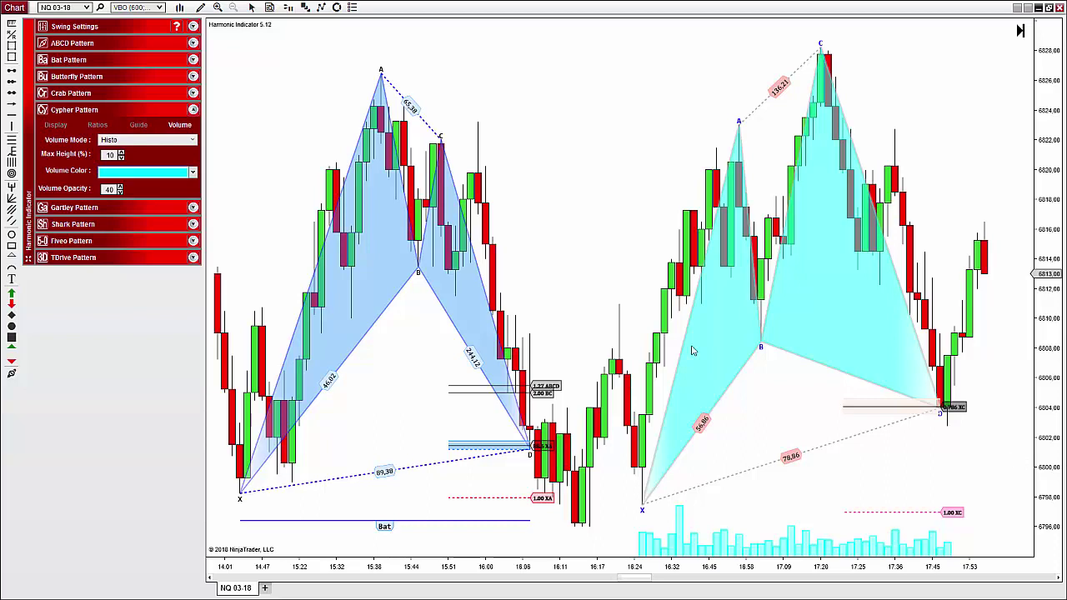
- Load the Harmonic_LightSkin chart template through Templates > Load
right_click(529, 176)
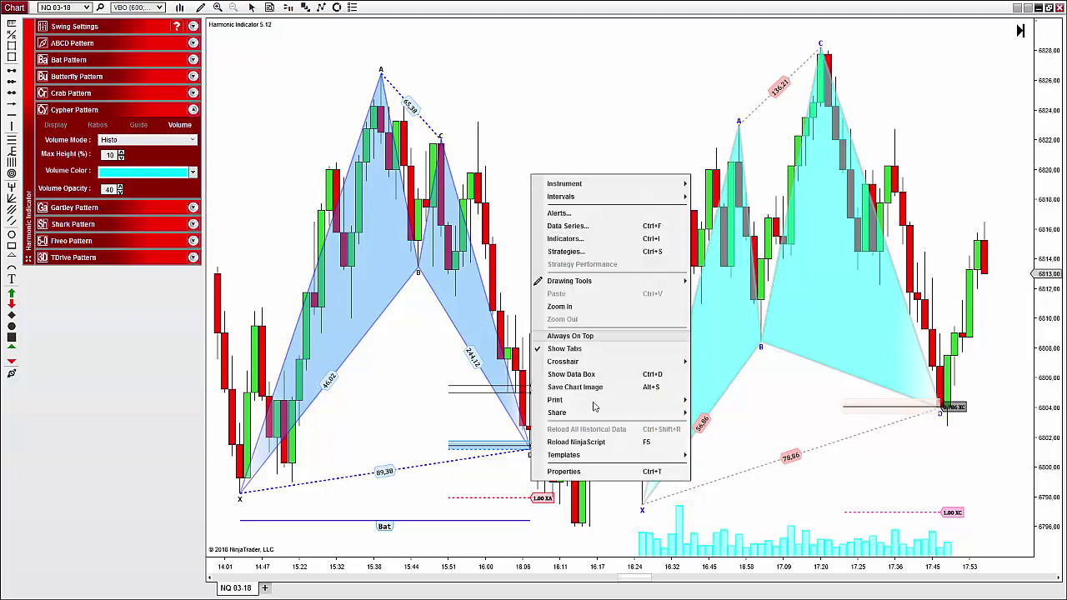
mouse_move(679, 459)
left_click(715, 462)
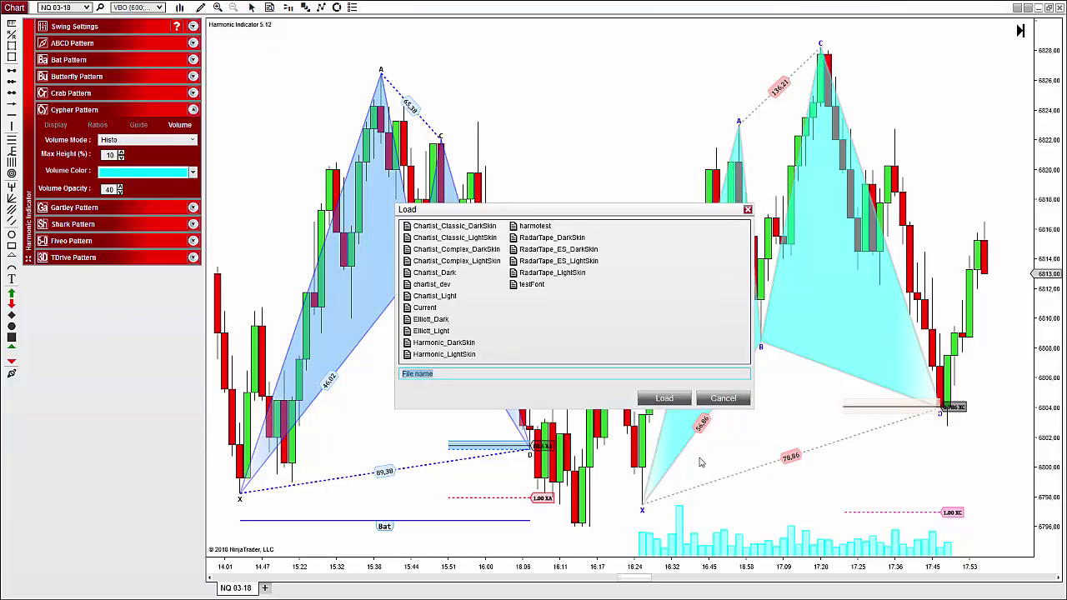
left_click(473, 343)
left_click(463, 355)
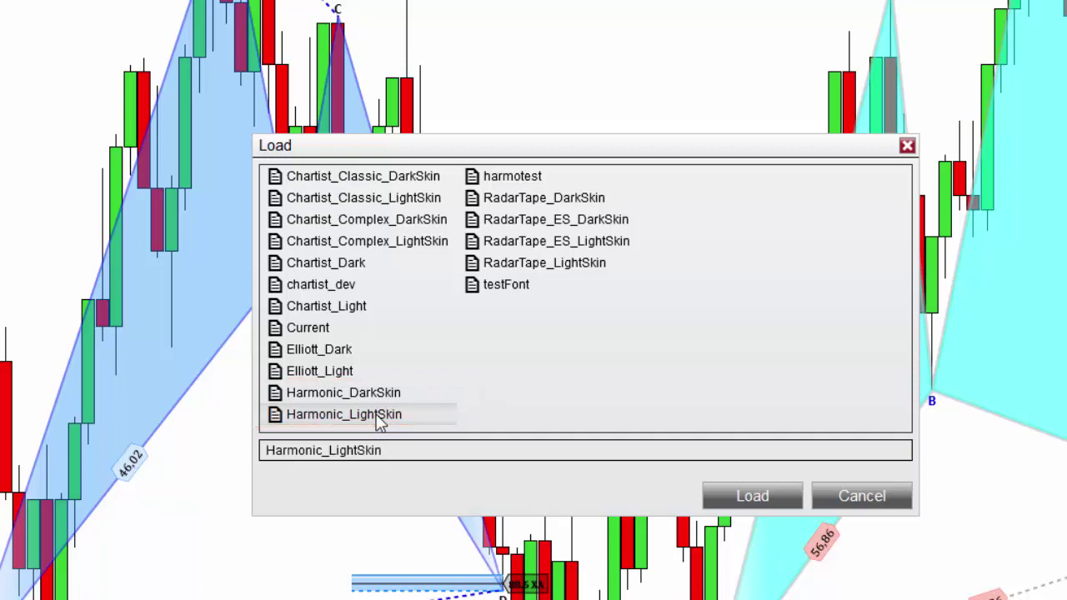
left_click(755, 493)
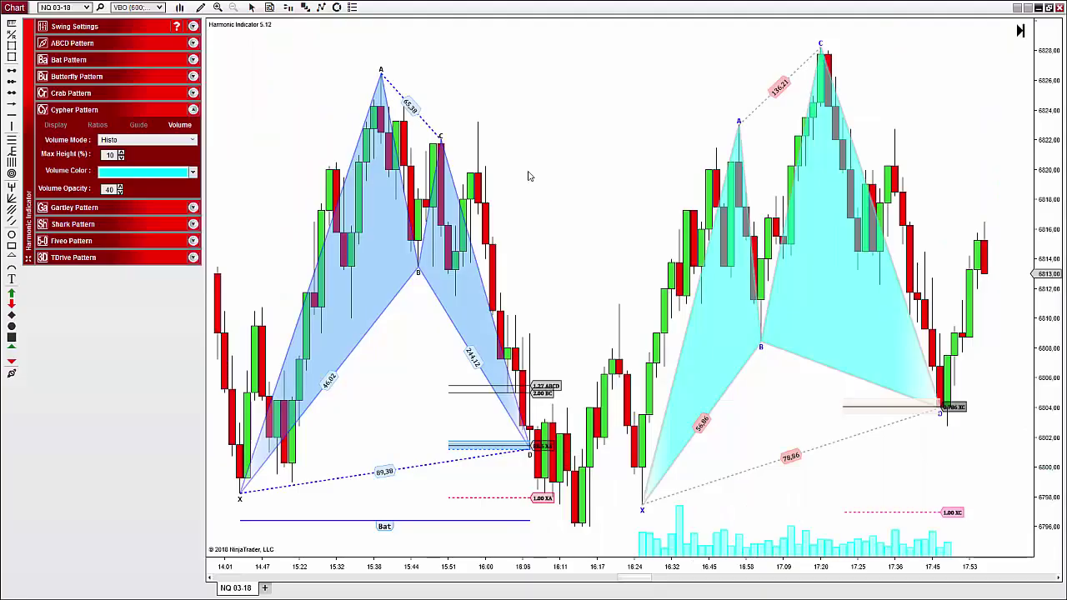
- Reload Harmonic_LightSkin from the saved templates list and widen the view over more bars
right_click(530, 176)
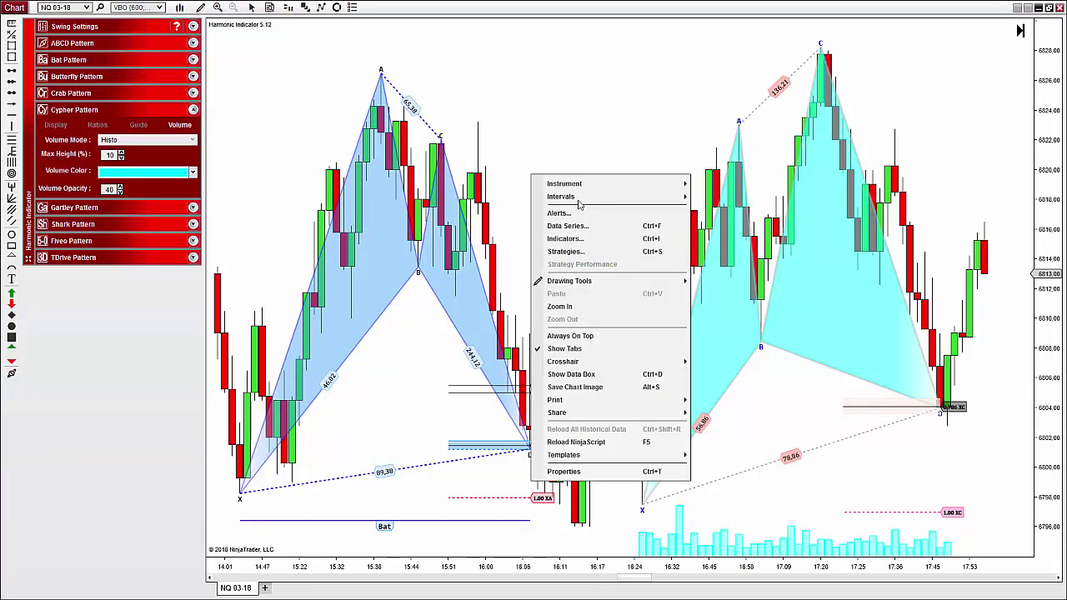
mouse_move(671, 458)
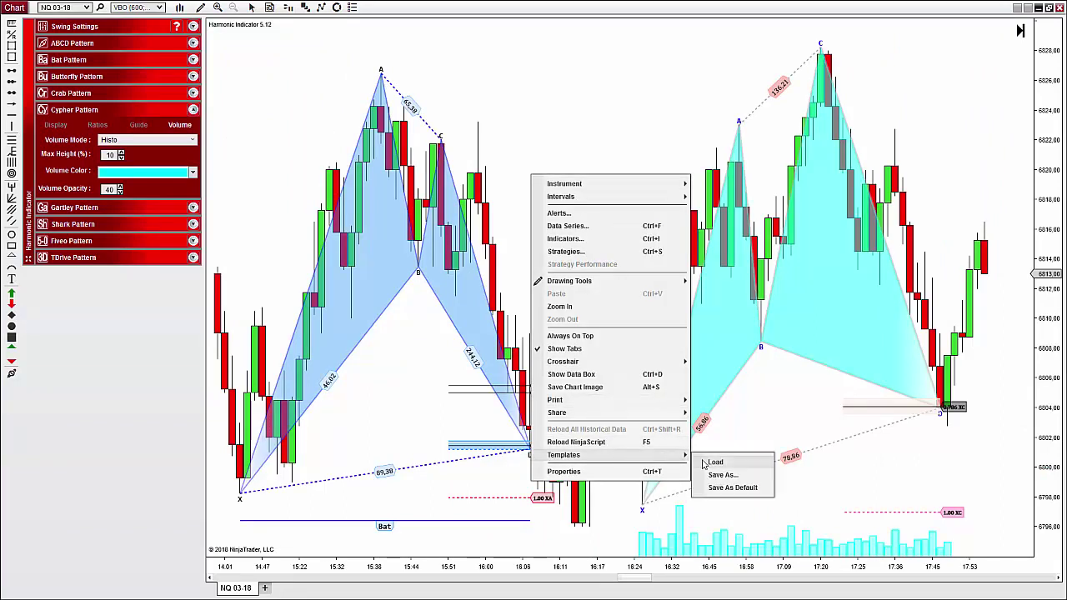
left_click(715, 463)
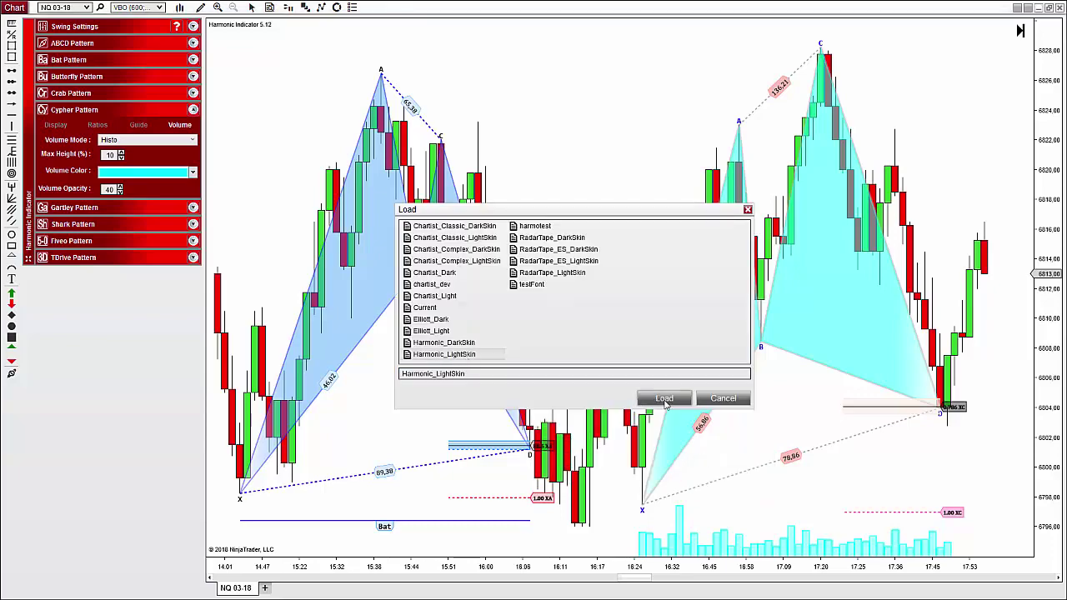
left_click(665, 398)
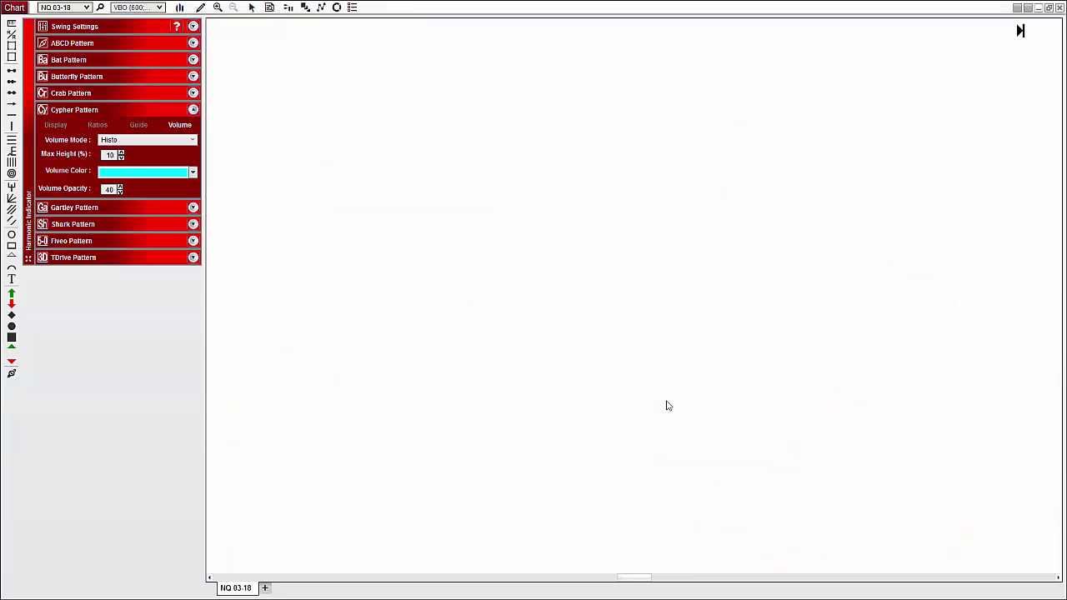
left_click_drag(447, 570, 640, 575)
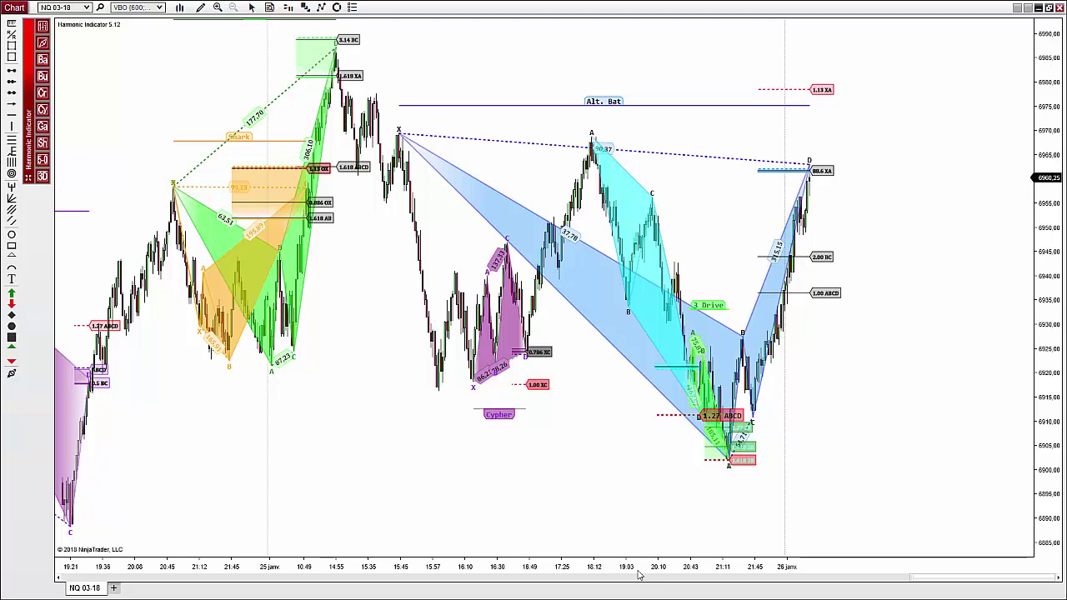